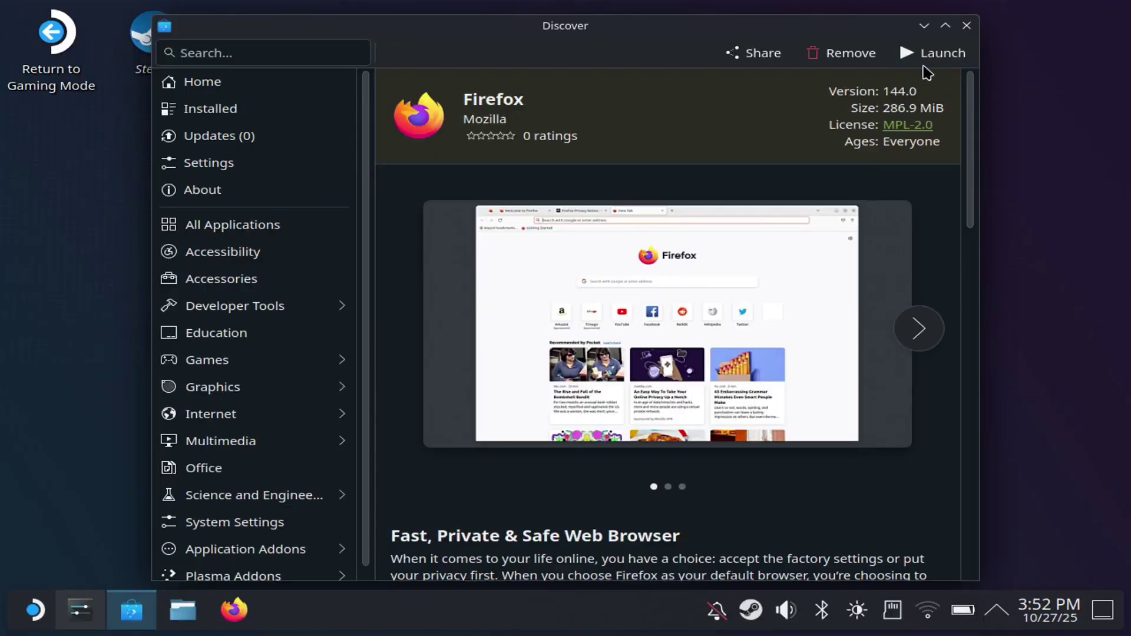
Launch Firefox from Discover and open the EmuDeck website from the search results, allowing all cookies.
left_click(931, 59)
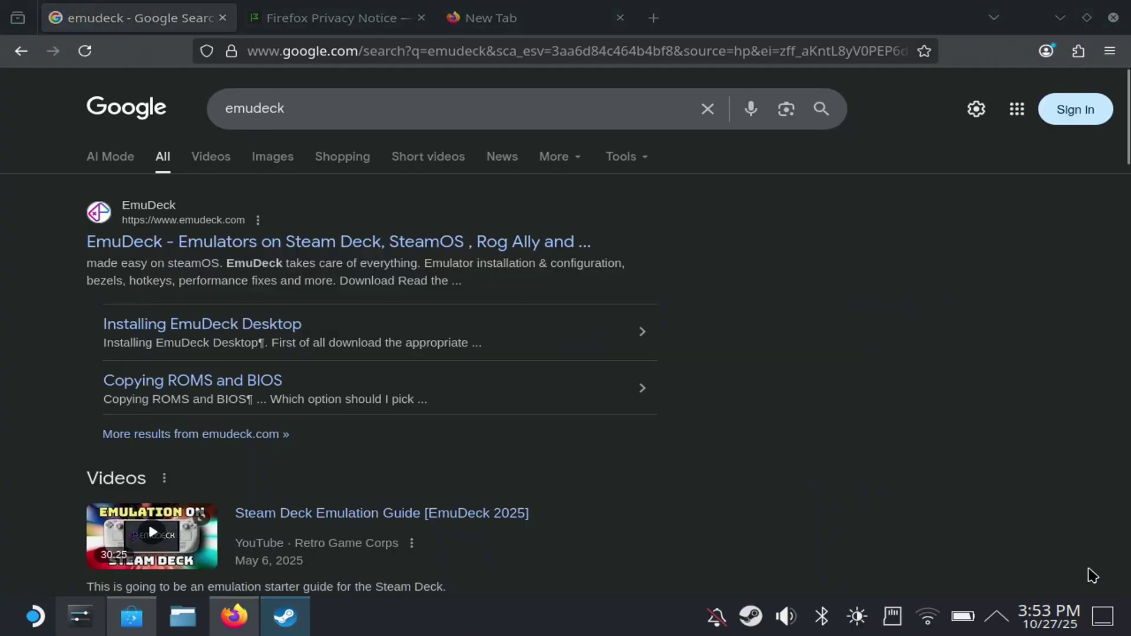
left_click(410, 252)
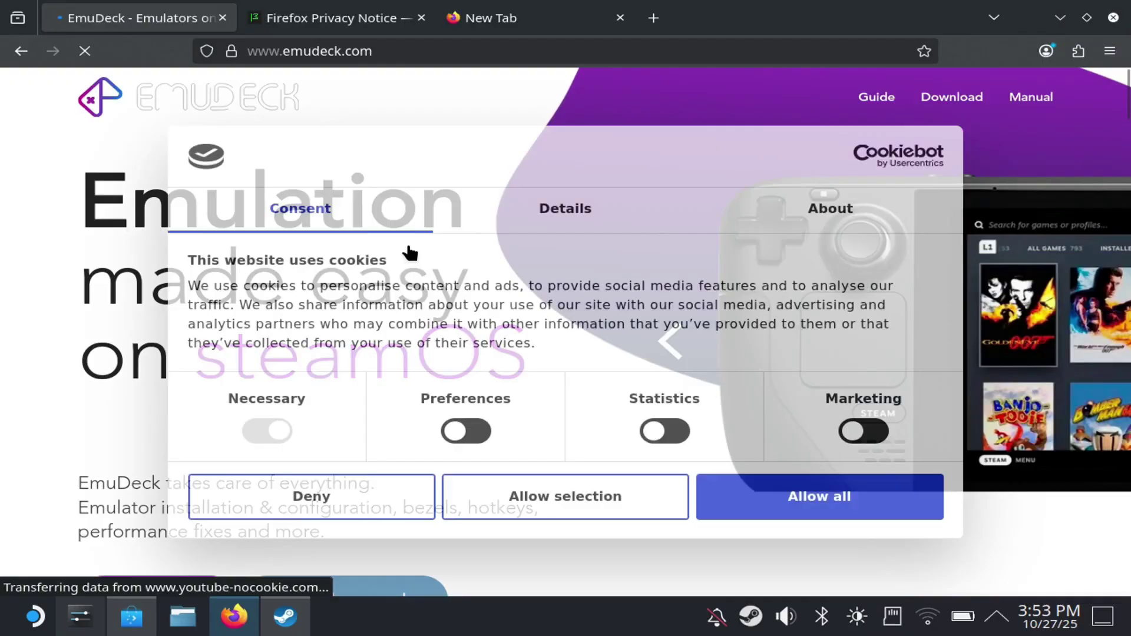
left_click(780, 503)
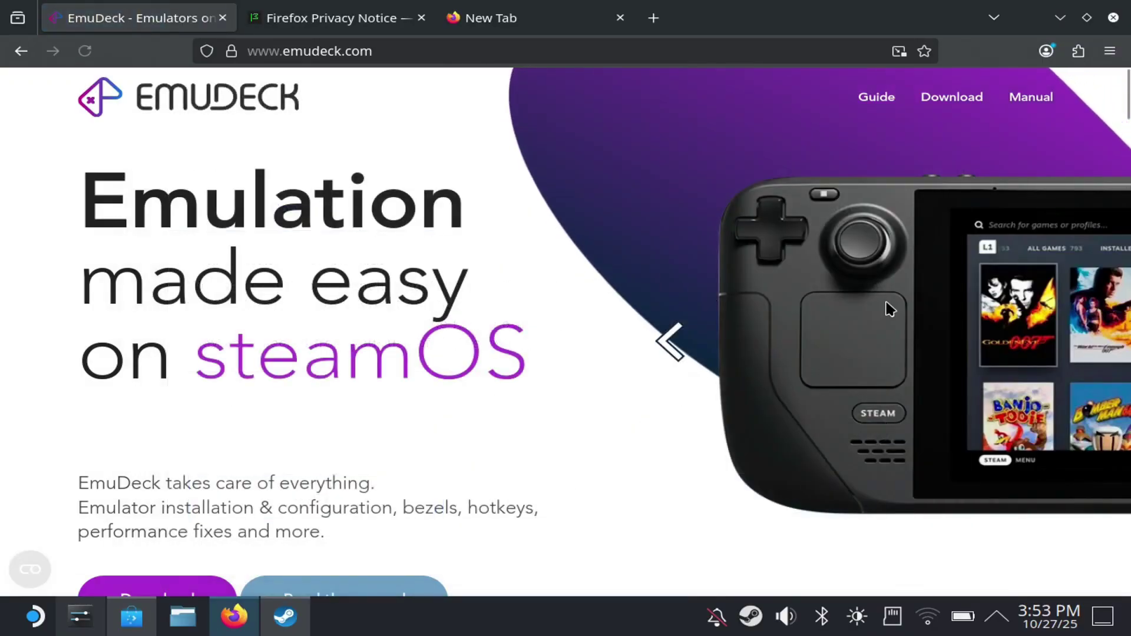
Download the free EmuDeck Community installer for steamOS from the website's download section.
left_click(947, 99)
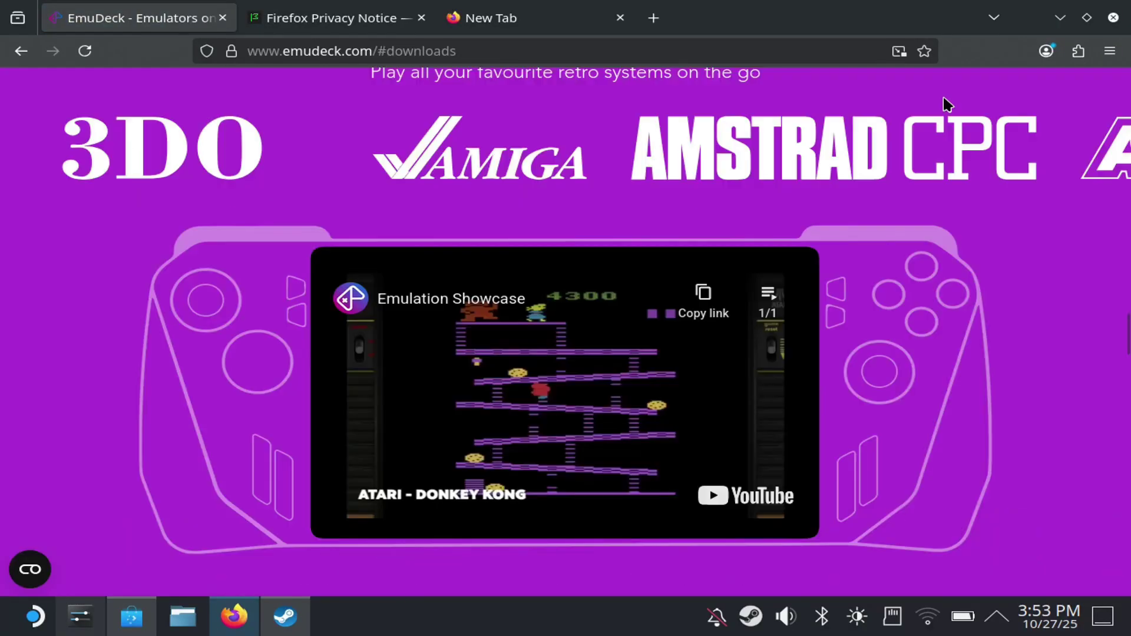
scroll(417, 530, "down", 10)
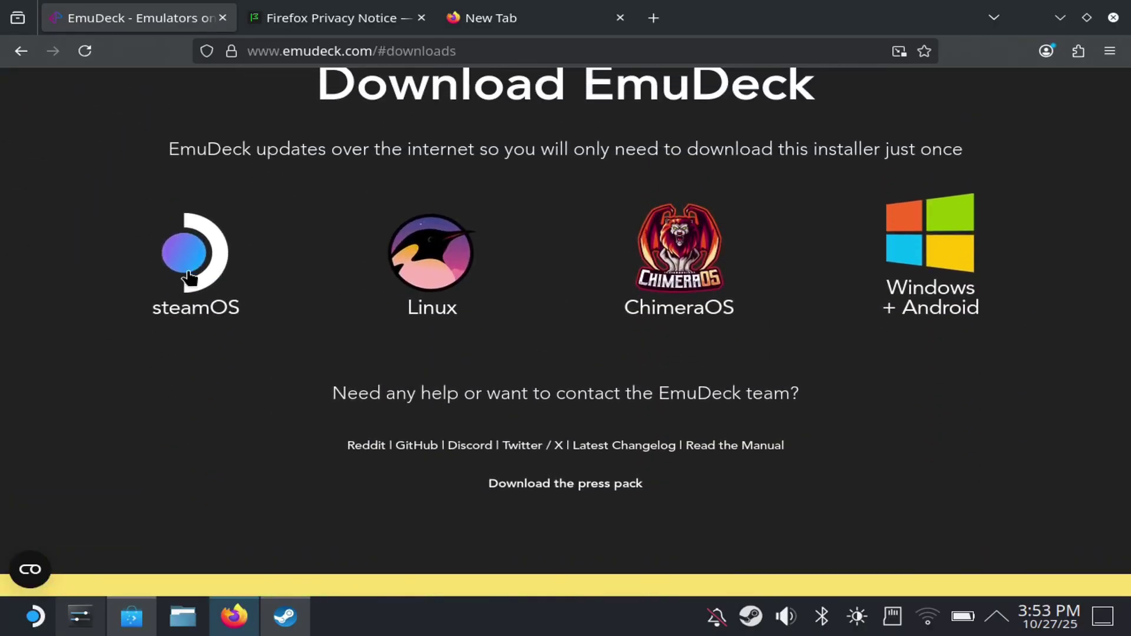
left_click(200, 277)
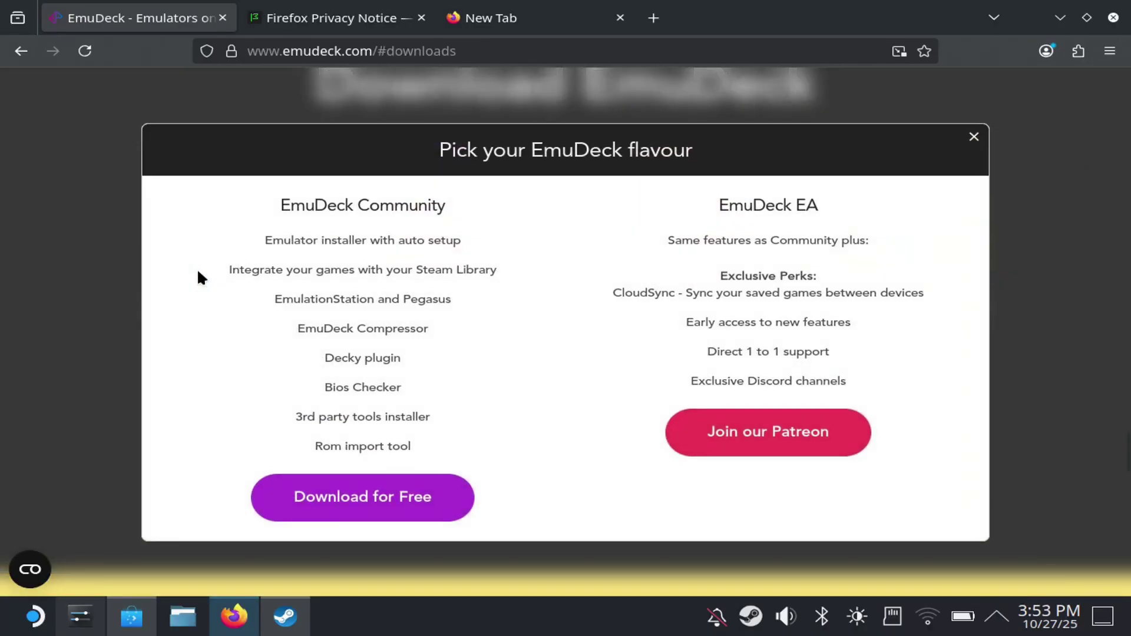
left_click(327, 501)
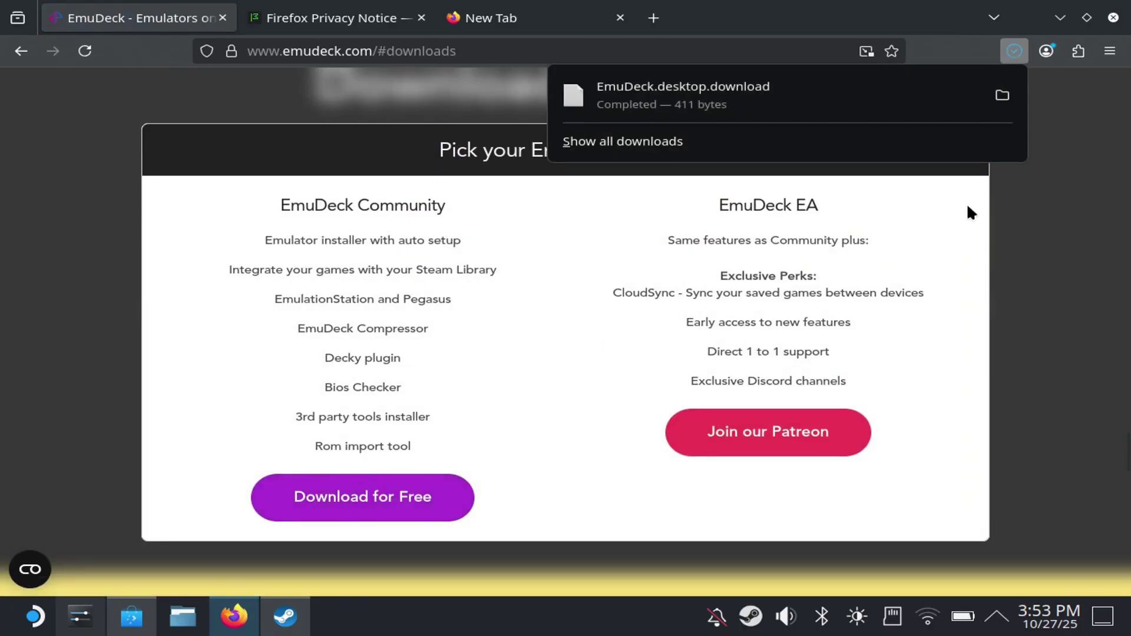
Move EmuDeck.desktop.download from the Downloads folder to the desktop.
left_click(234, 616)
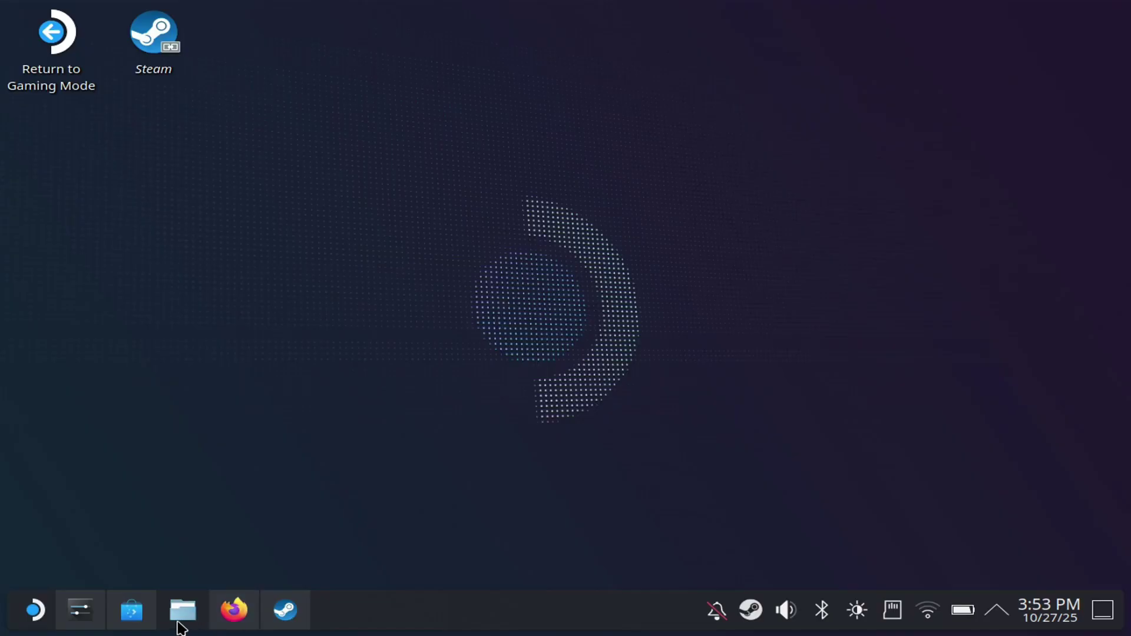
left_click(183, 613)
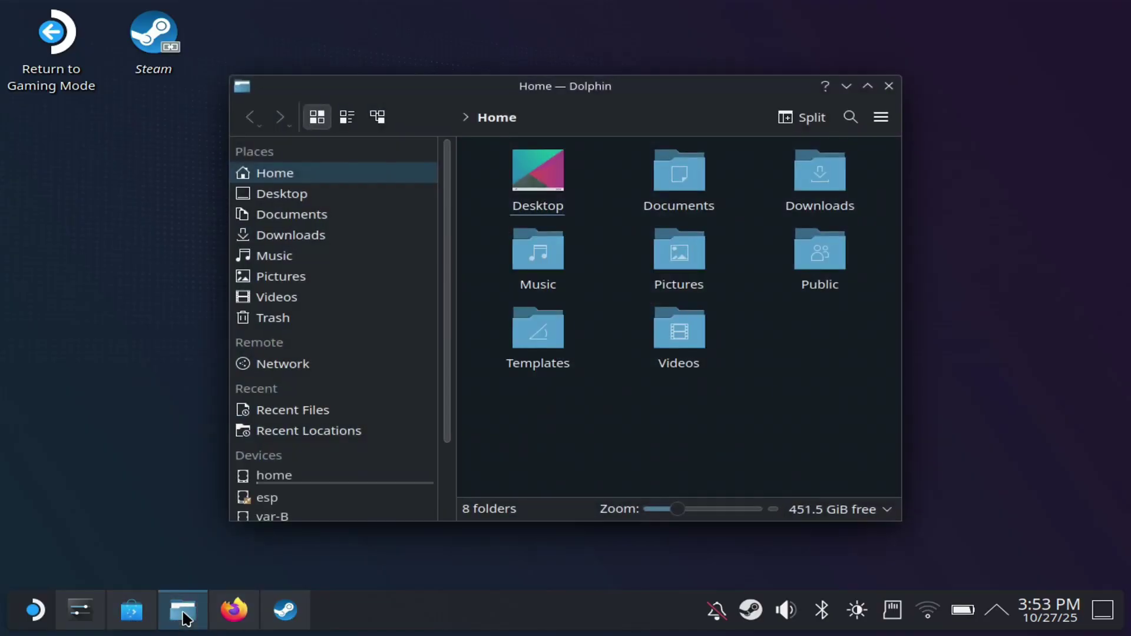
left_click(370, 243)
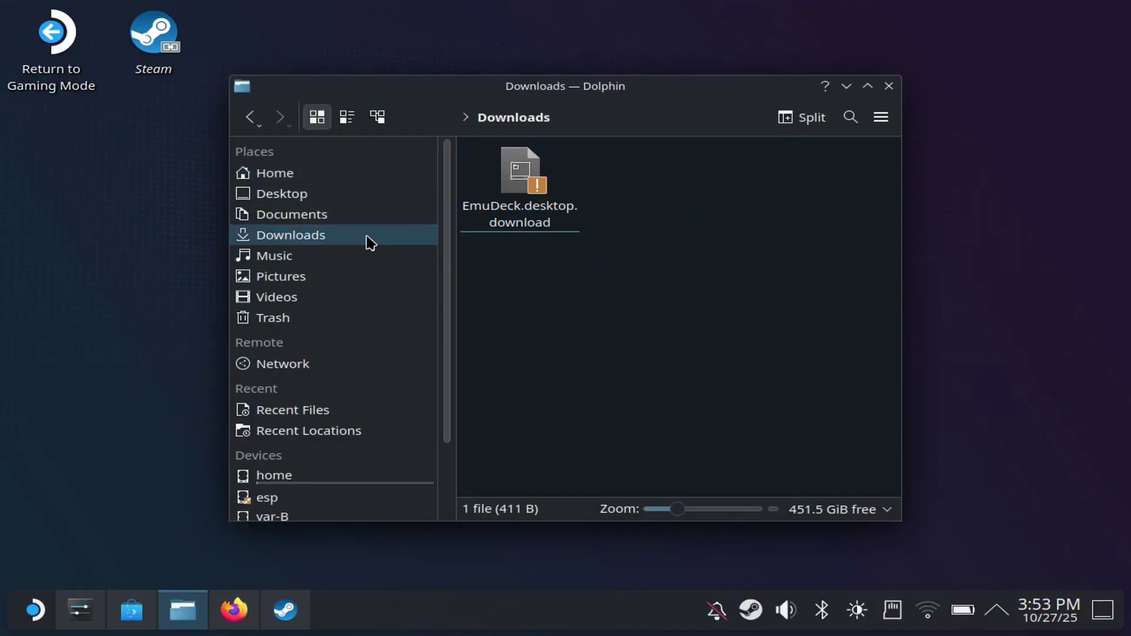
left_click(498, 184)
left_click_drag(507, 204, 101, 161)
left_click(149, 171)
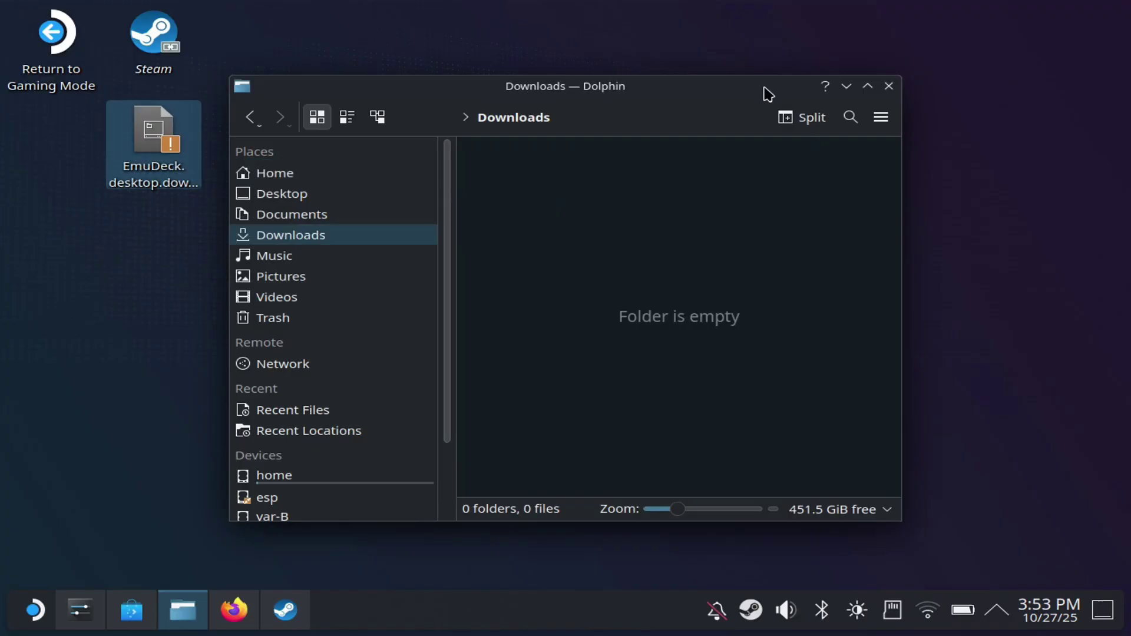
Minimize the file manager and run the EmuDeck installer from the desktop, allowing the program to start.
left_click(846, 86)
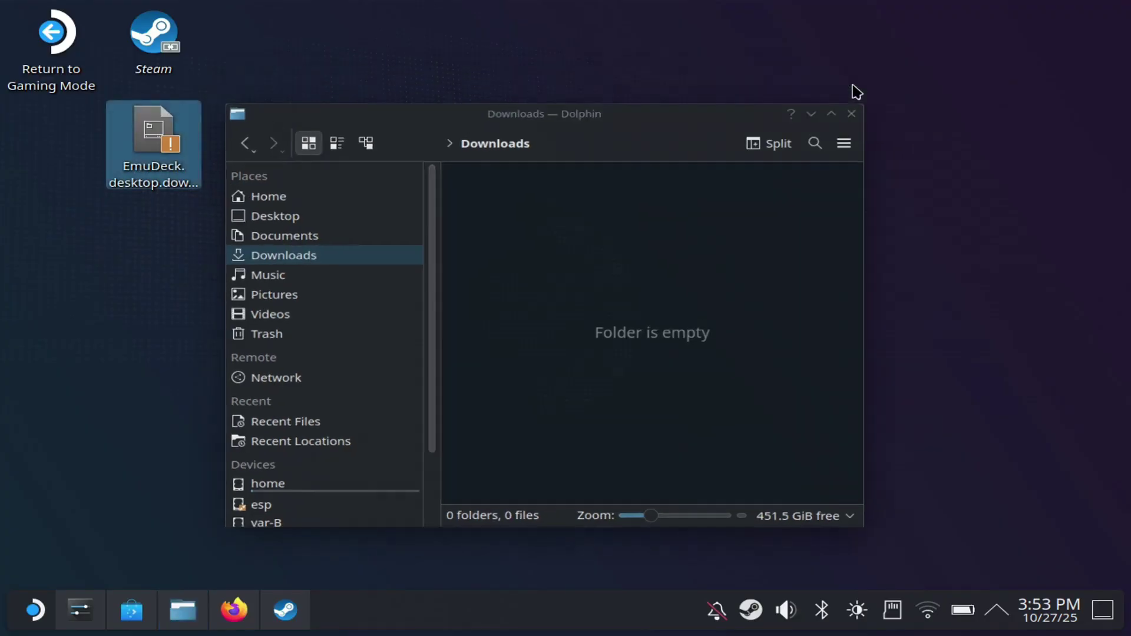
left_click(150, 168)
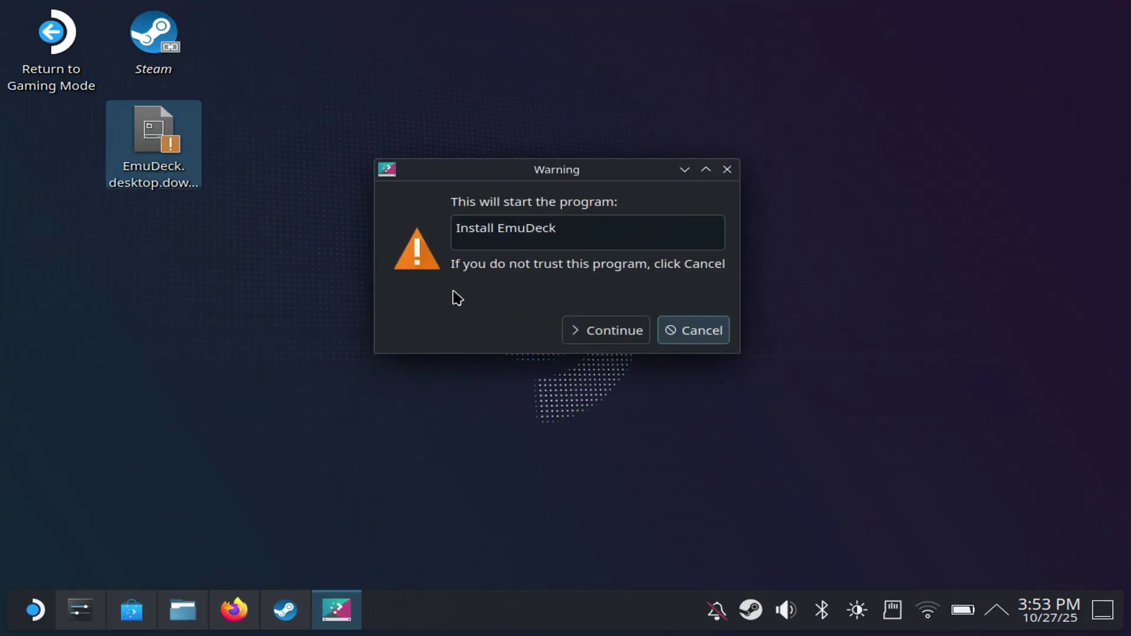
left_click(589, 331)
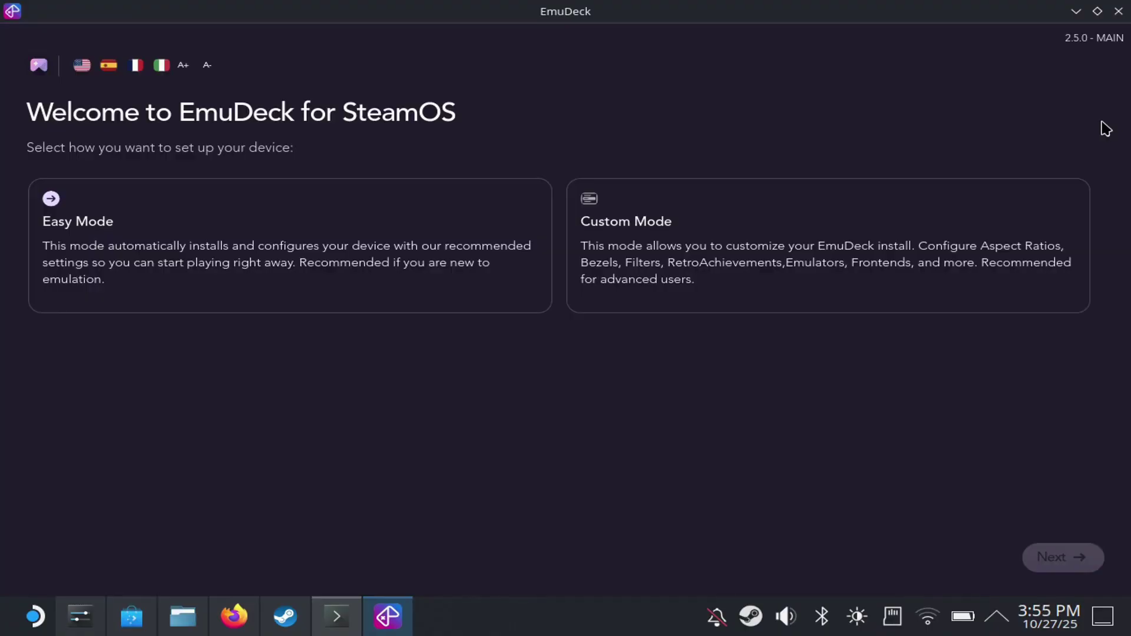
Set up EmuDeck in Custom Mode with Internal Storage as the ROM directory.
left_click(882, 243)
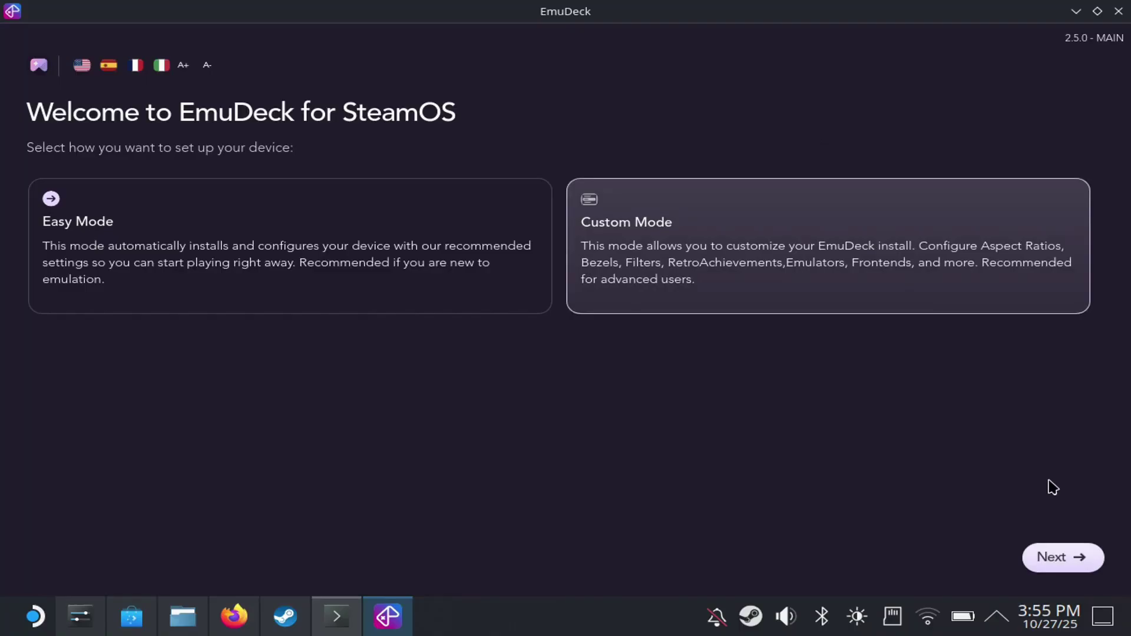
left_click(1069, 564)
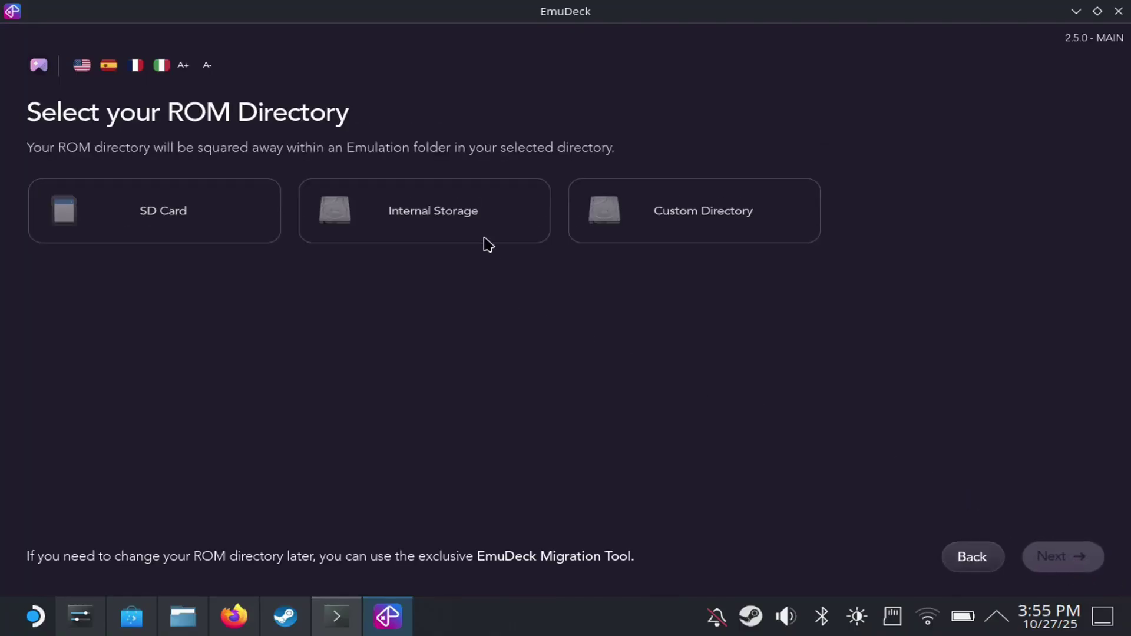
left_click(463, 222)
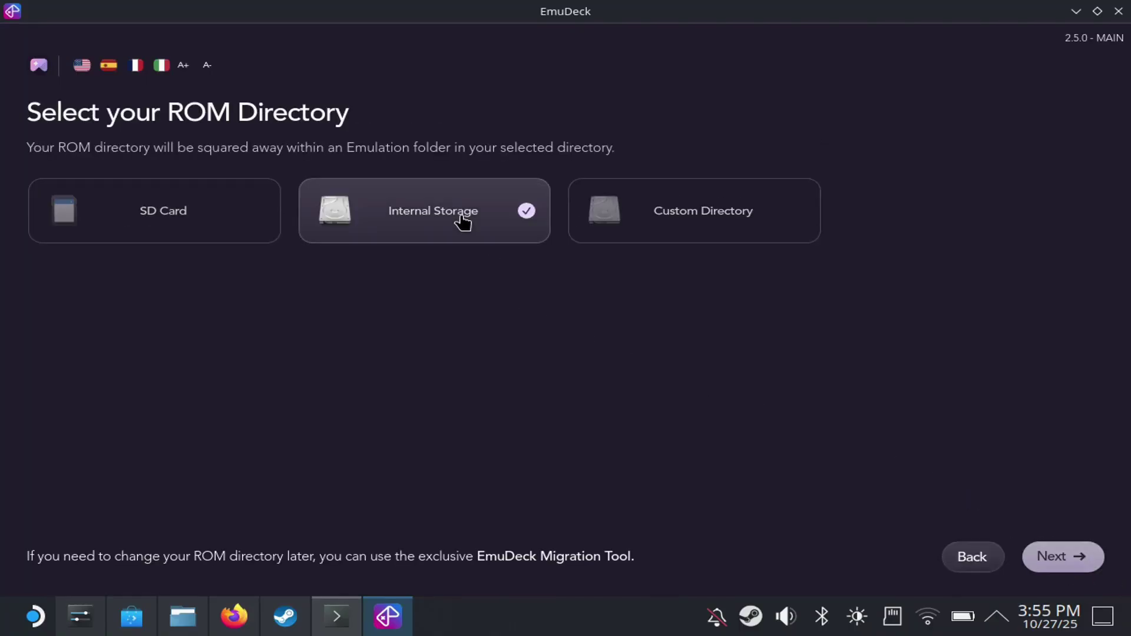
left_click(1053, 559)
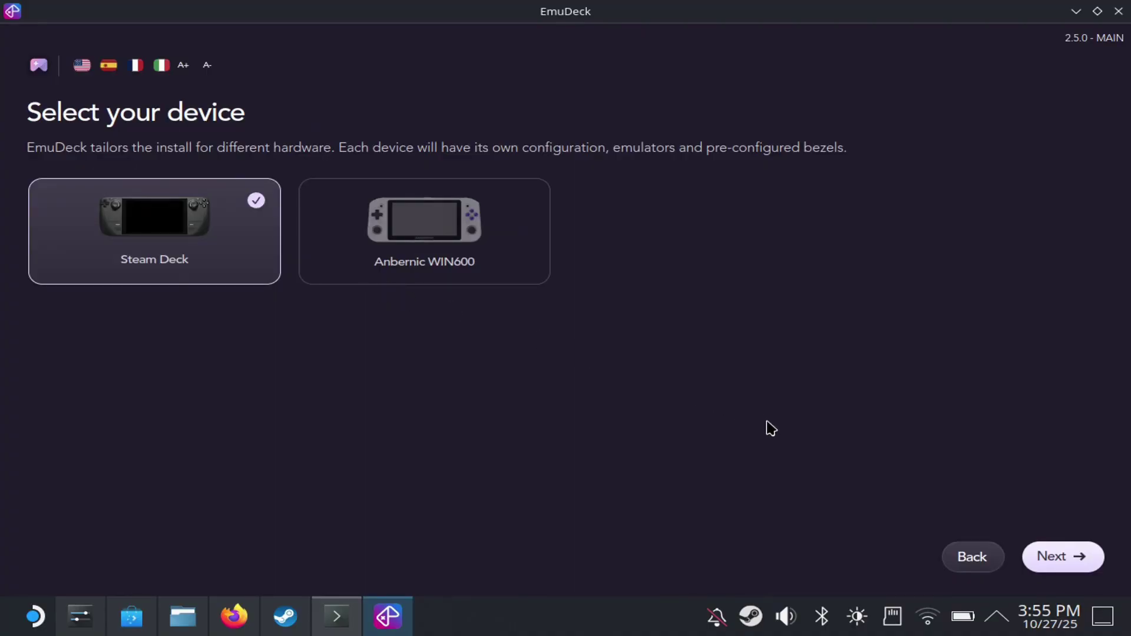
Keep Steam Deck as the device and set the integration level to Highest (Steam Rom Manager).
left_click(1048, 557)
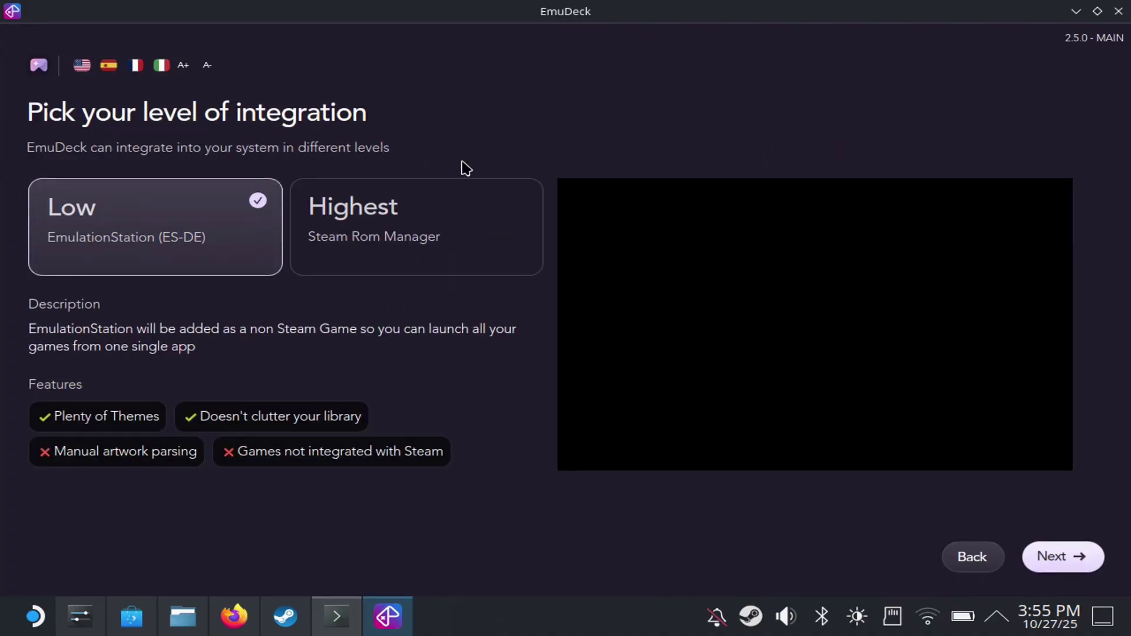
left_click(478, 210)
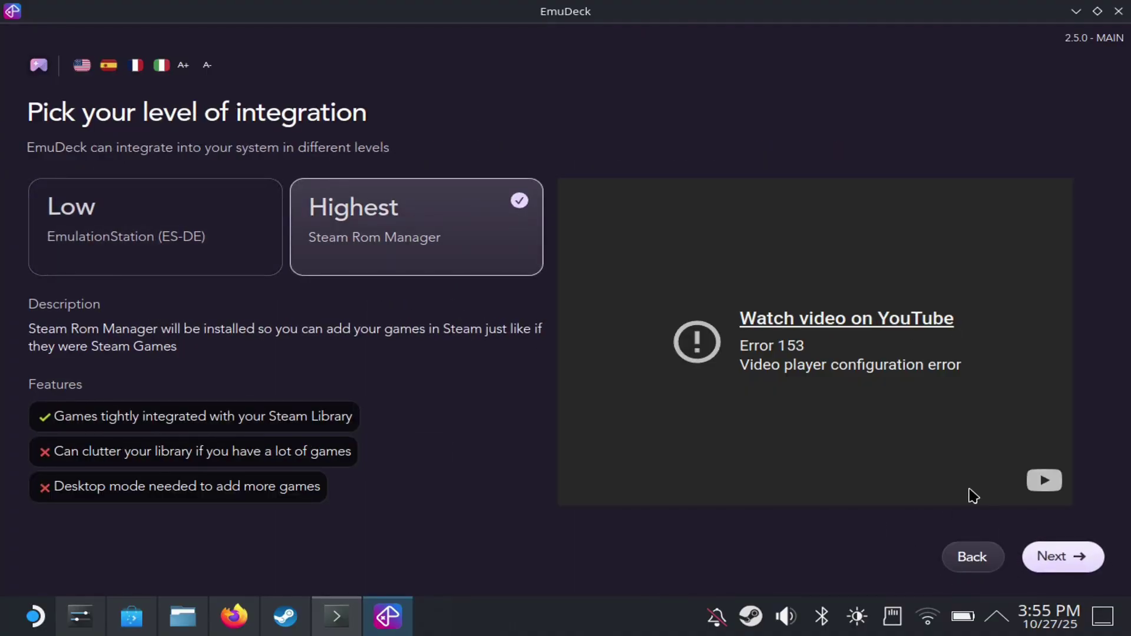
left_click(1070, 570)
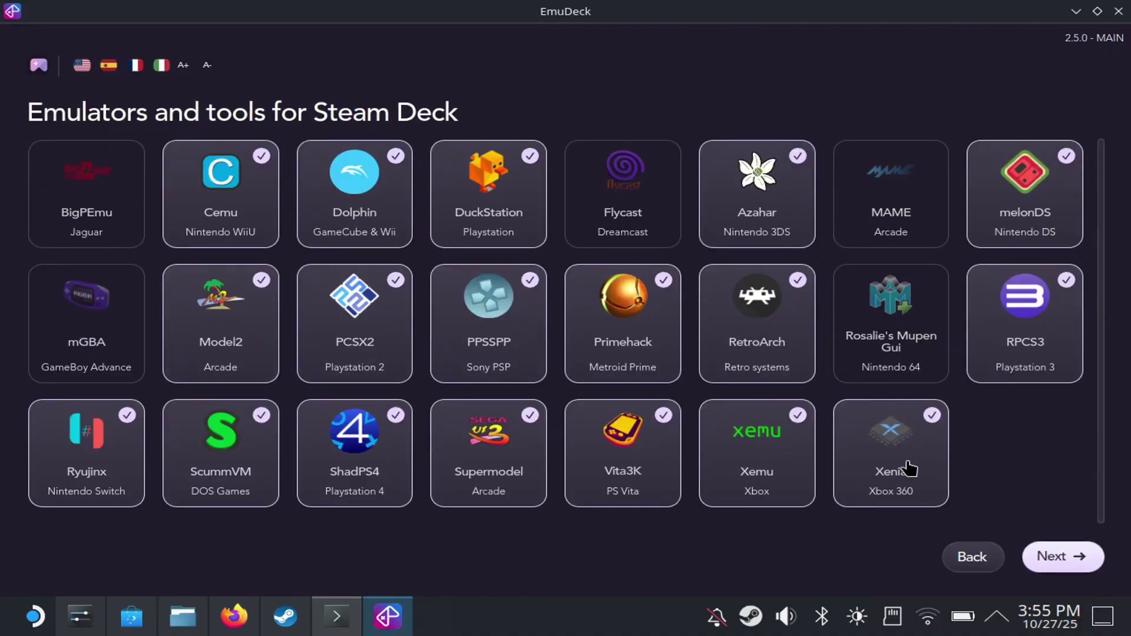
Deselect every preselected emulator except RPCS3 and Ryujinx, and accept the emulator selection.
left_click(756, 356)
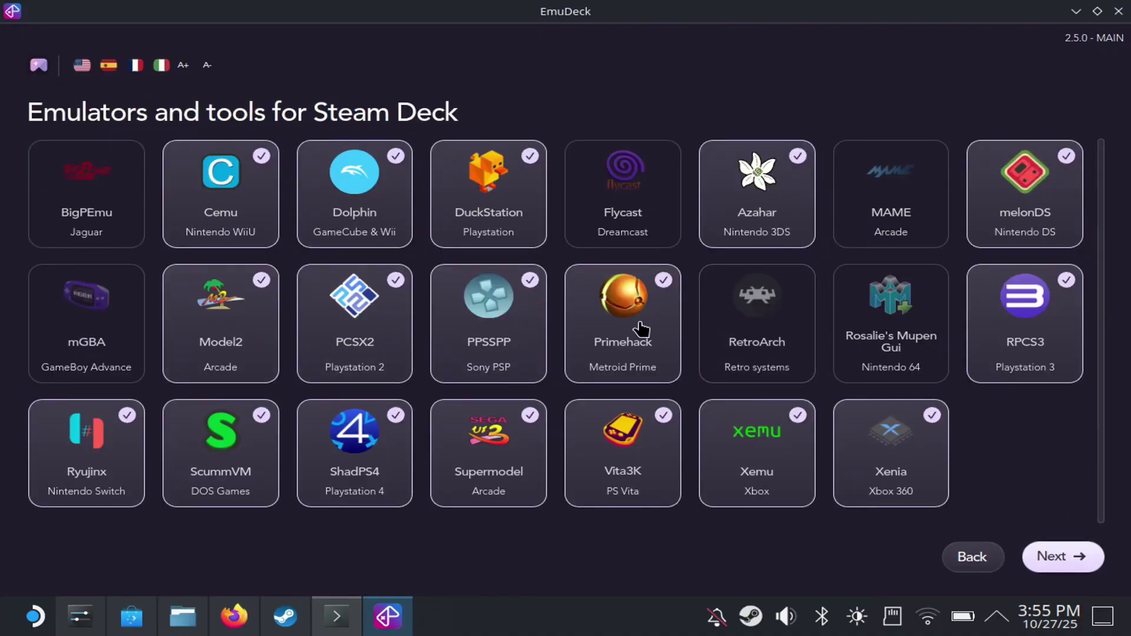
left_click(636, 326)
left_click(507, 333)
left_click(467, 202)
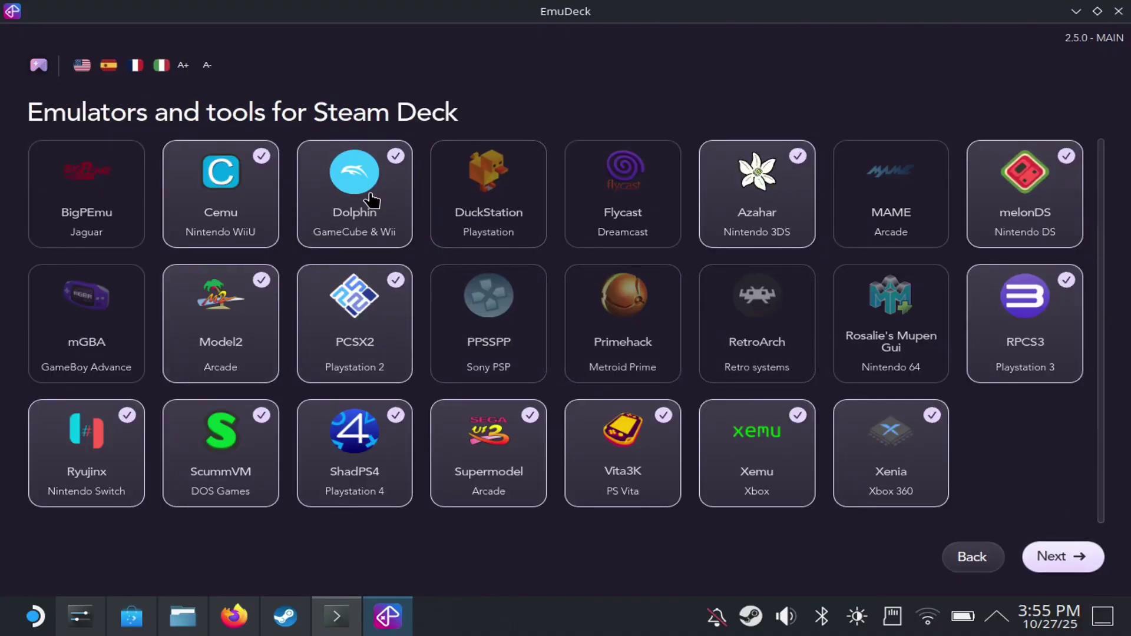
left_click(371, 201)
left_click(735, 218)
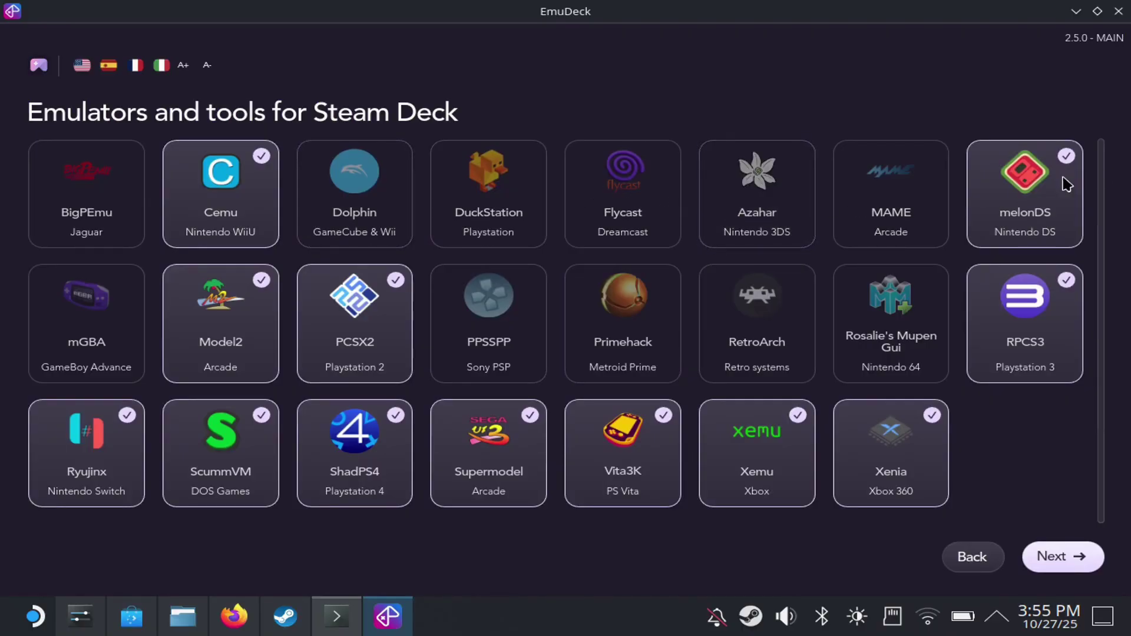
left_click(1031, 182)
left_click(207, 220)
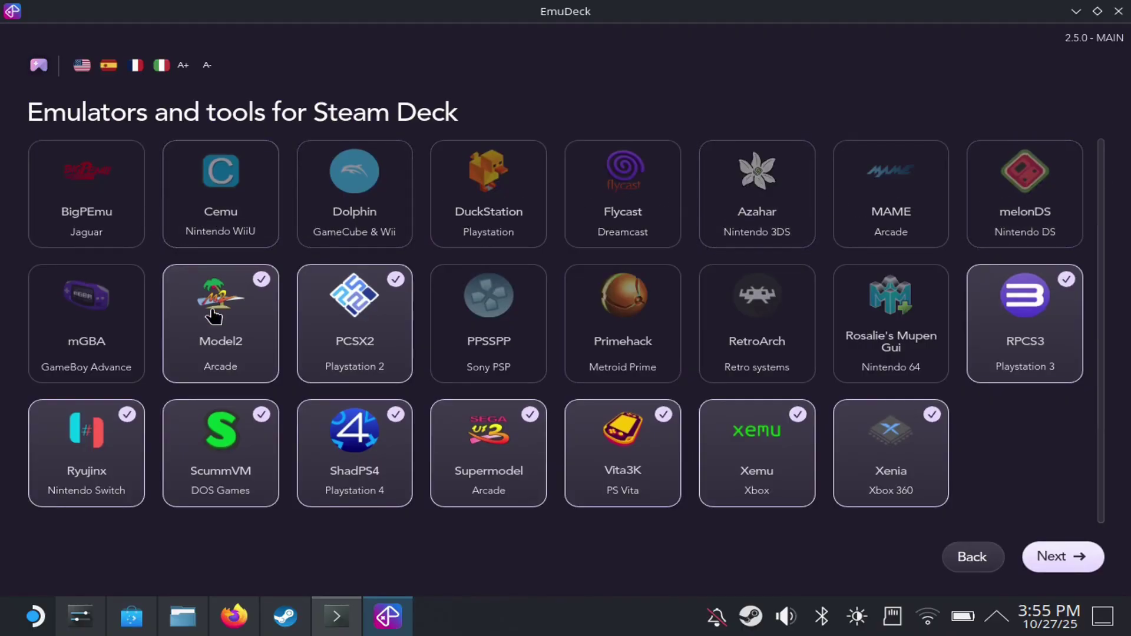
left_click(271, 330)
left_click(336, 288)
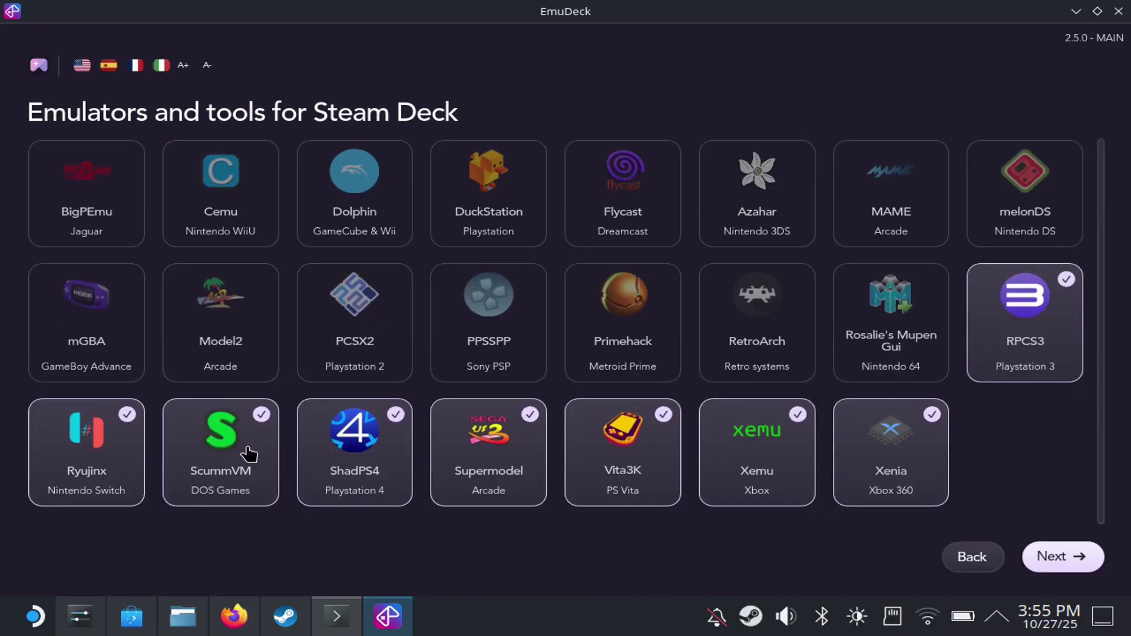
left_click(248, 453)
left_click(345, 463)
left_click(495, 468)
left_click(635, 474)
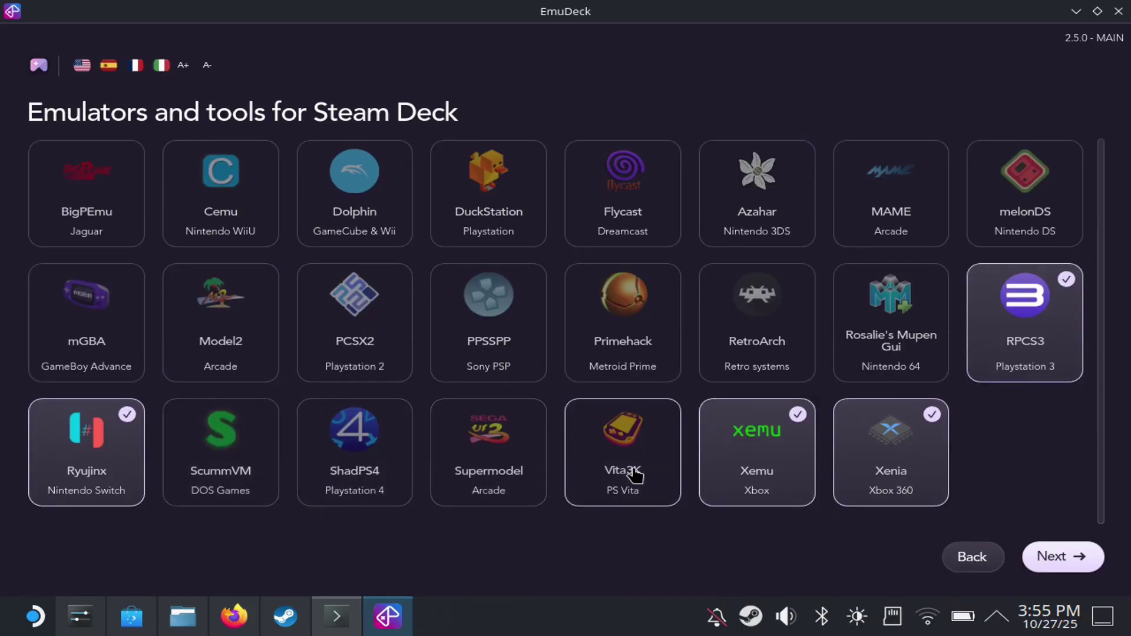
left_click(769, 462)
left_click(895, 455)
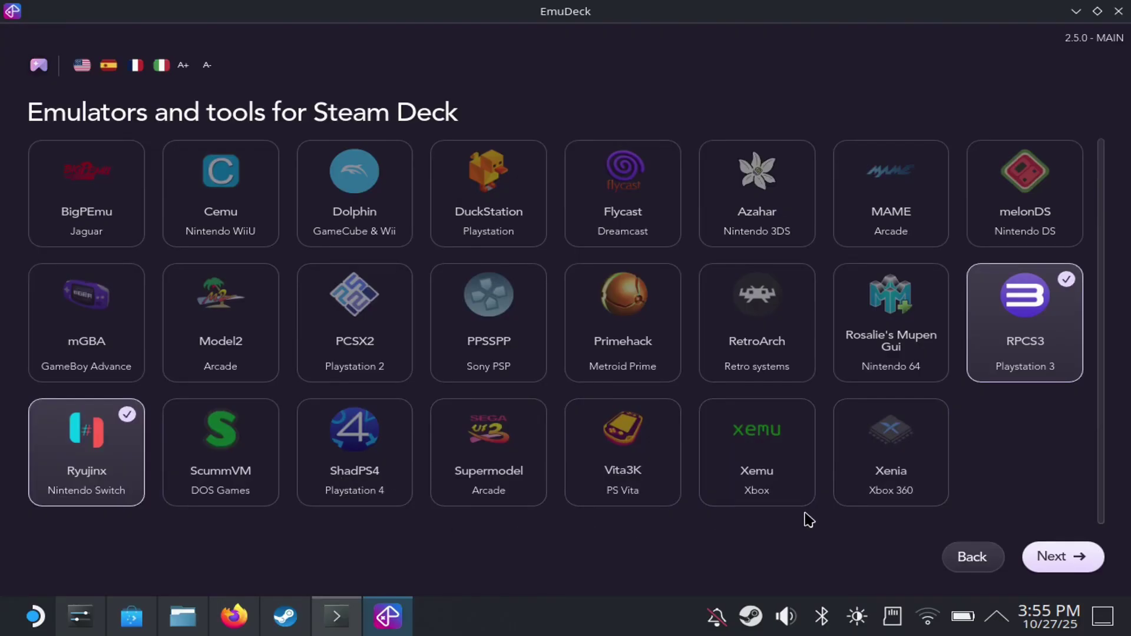
left_click(1054, 563)
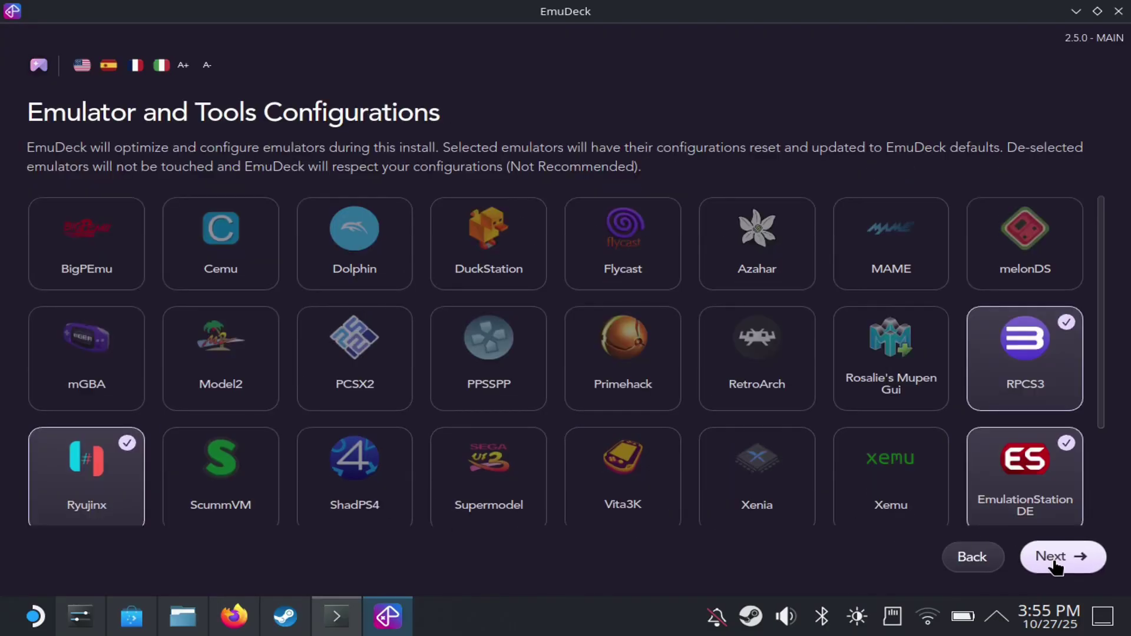
Exclude EmulationStation DE from the emulator and tool configurations and keep the A=B Position Match controller layout.
left_click(1018, 494)
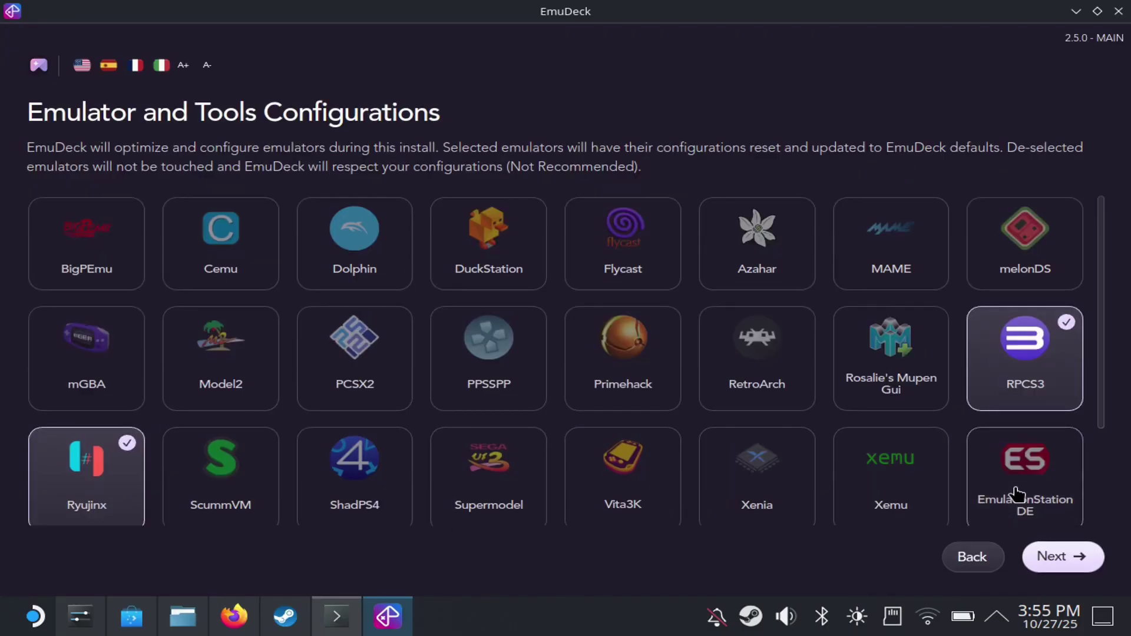
left_click(1066, 556)
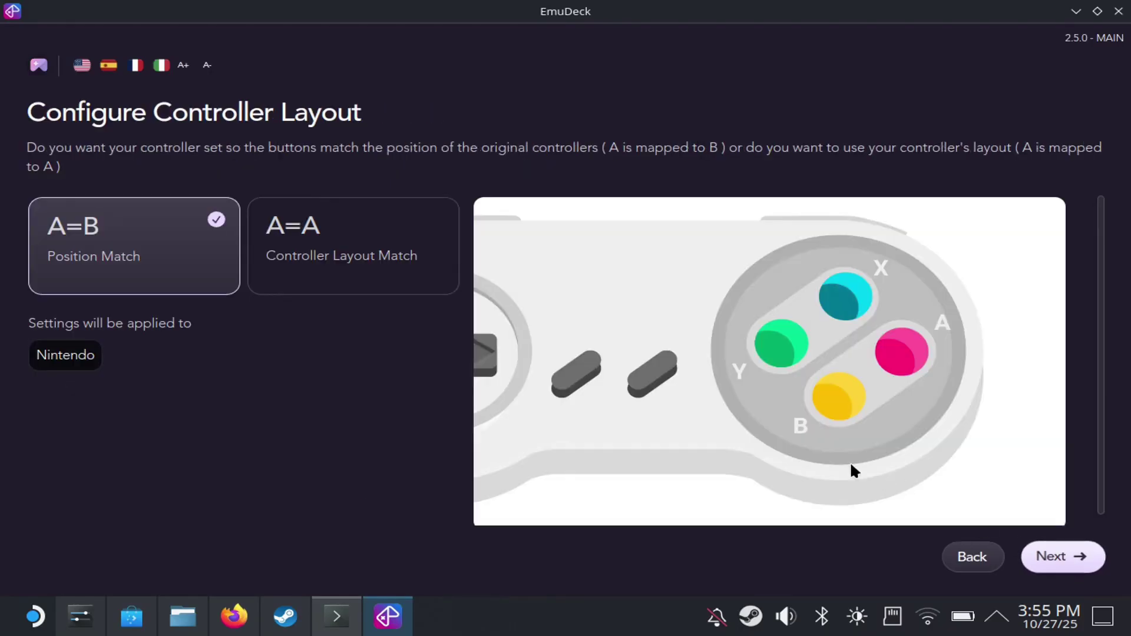
left_click(1058, 560)
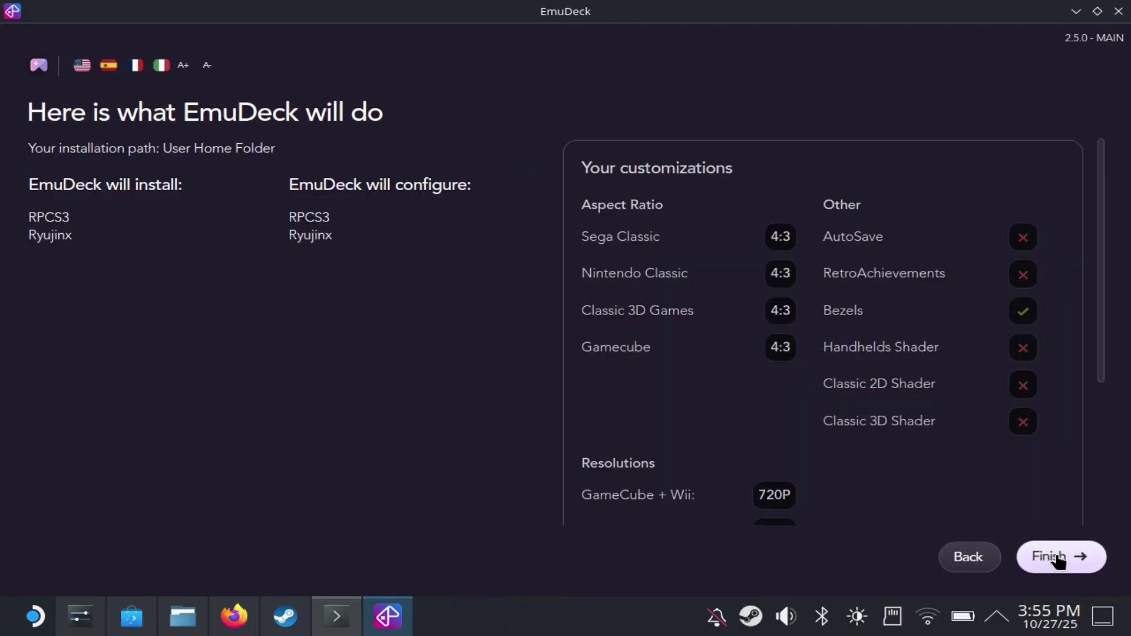
Run the EmuDeck installation with the summarized settings and choose Manual copy for adding the games.
left_click(1058, 560)
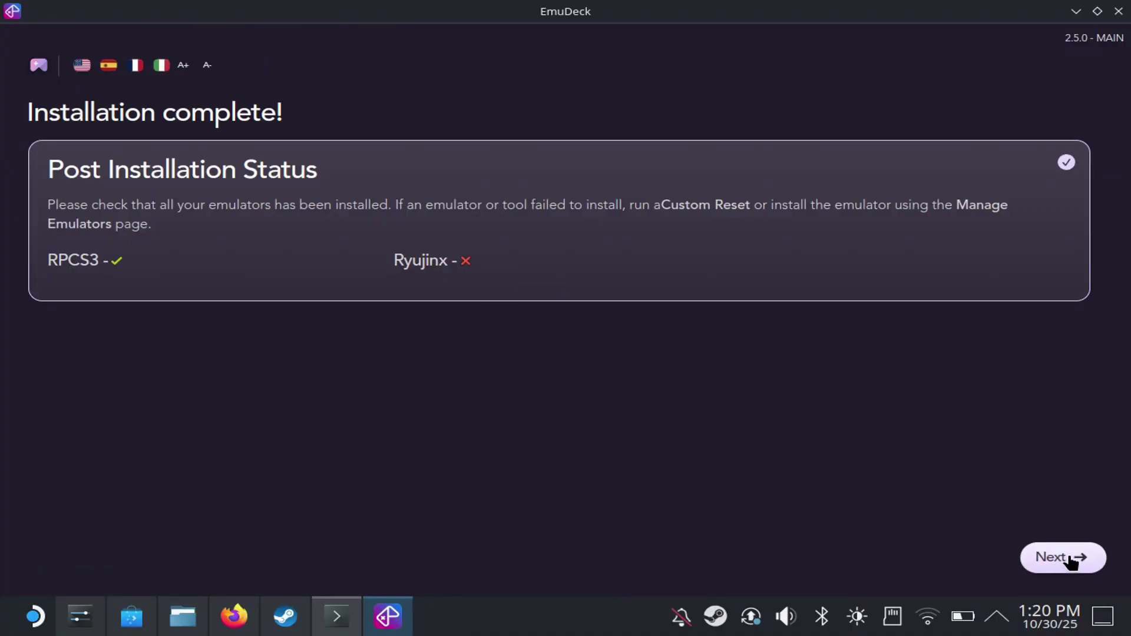
left_click(1072, 561)
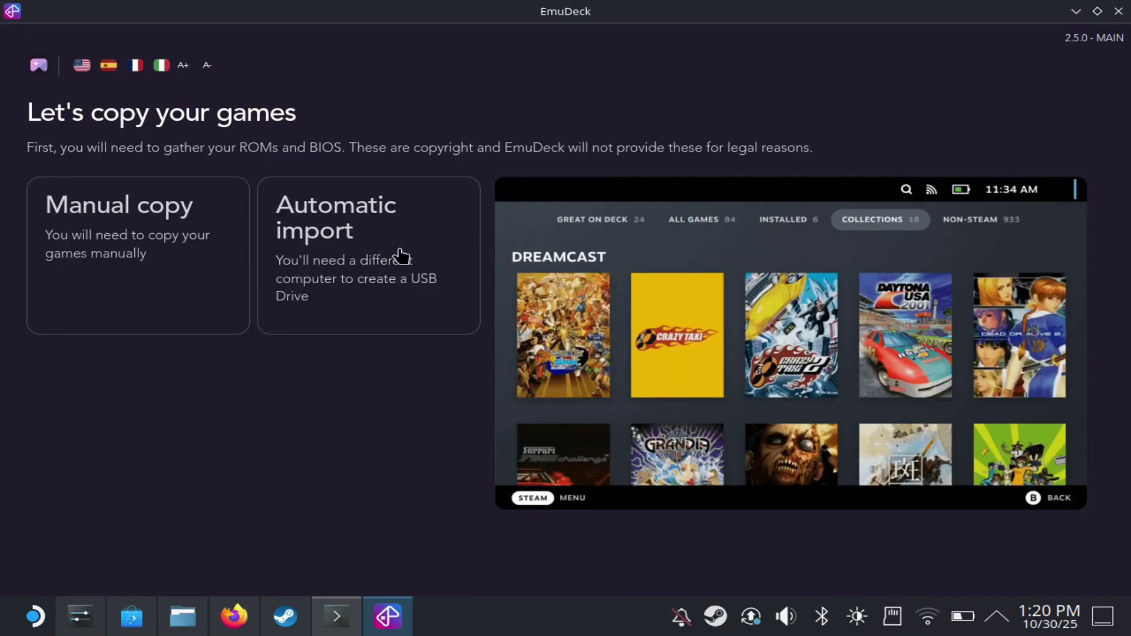
left_click(212, 277)
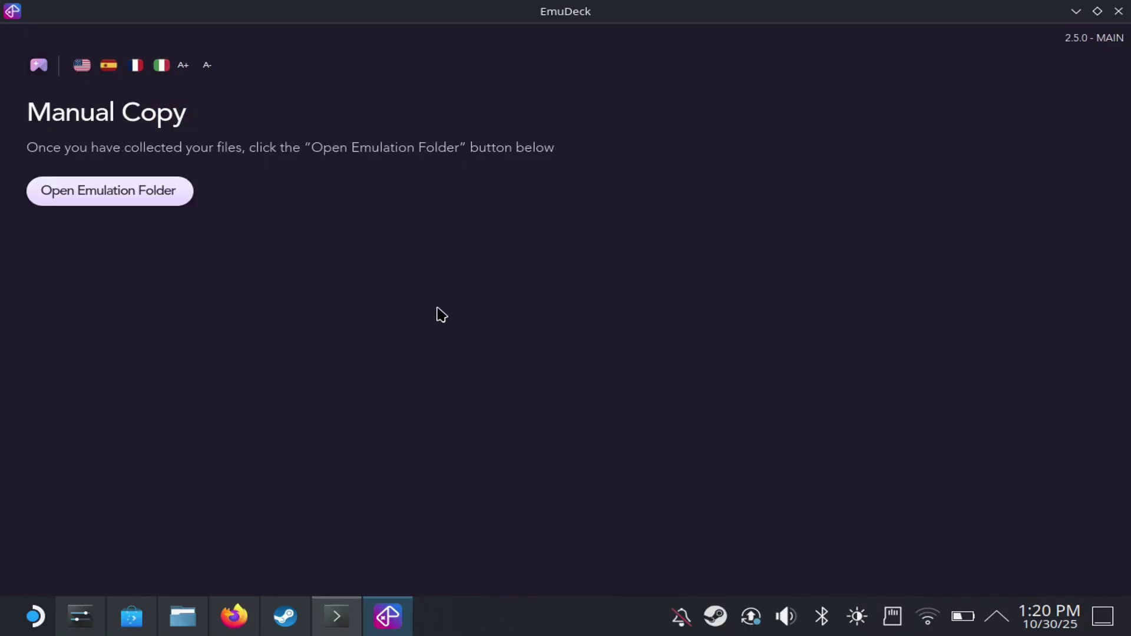
Open the Emulation folder, close it and the game-copying instructions, and continue past the manual copy stage.
left_click(129, 202)
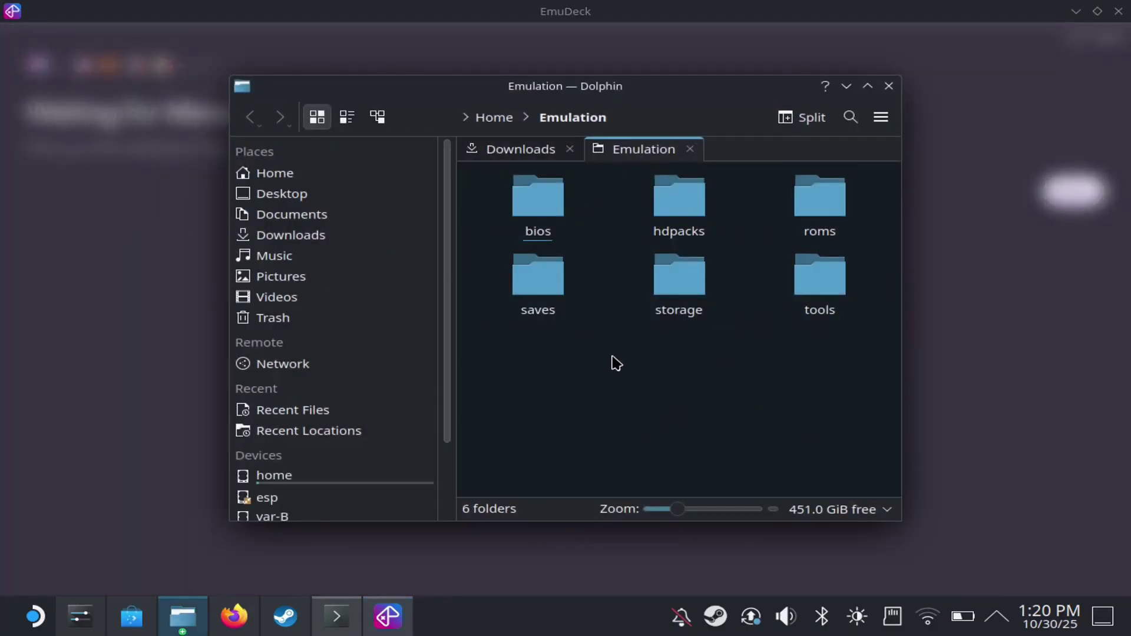
left_click(889, 87)
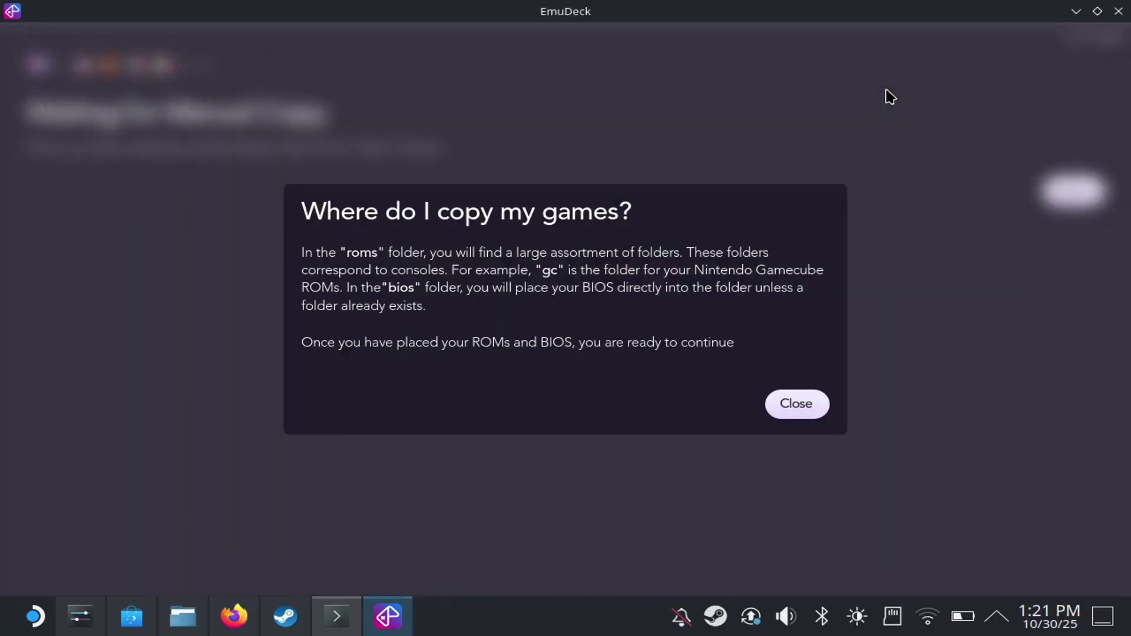
left_click(786, 404)
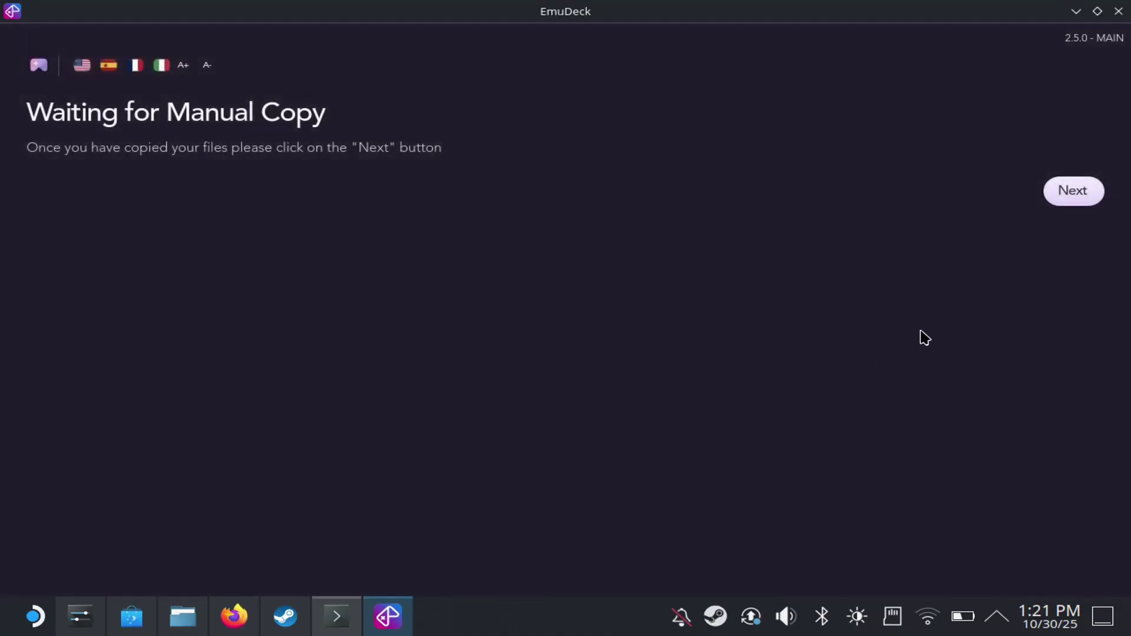
left_click(1070, 197)
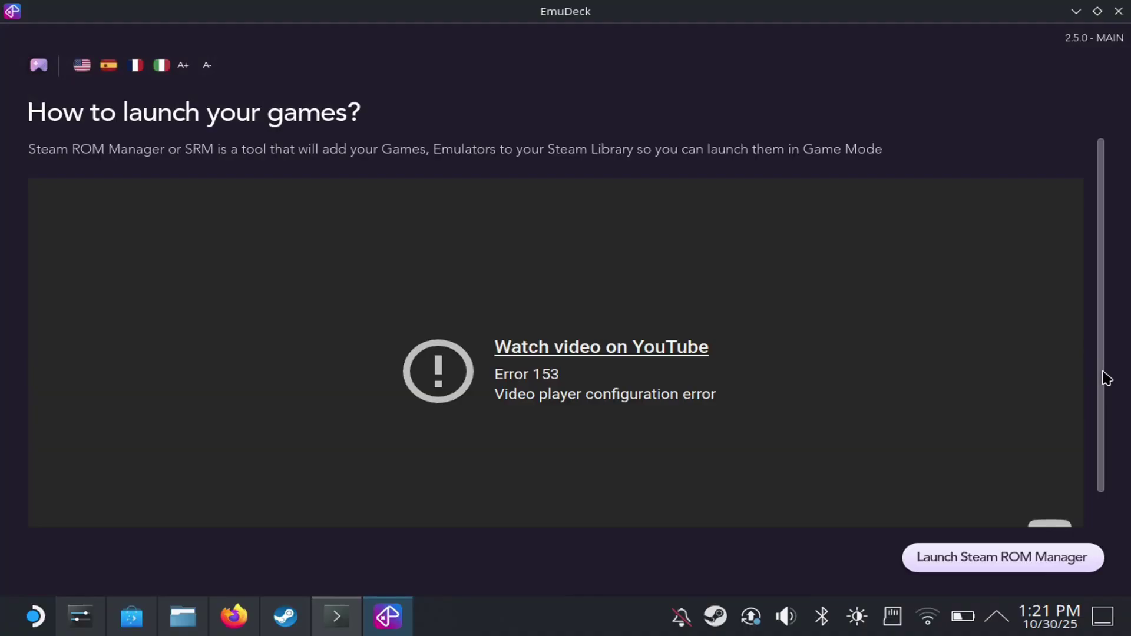
Request the Steam ROM Manager launch, finish the setup wizard at the emulation hotkeys page, and close EmuDeck.
left_click(1027, 561)
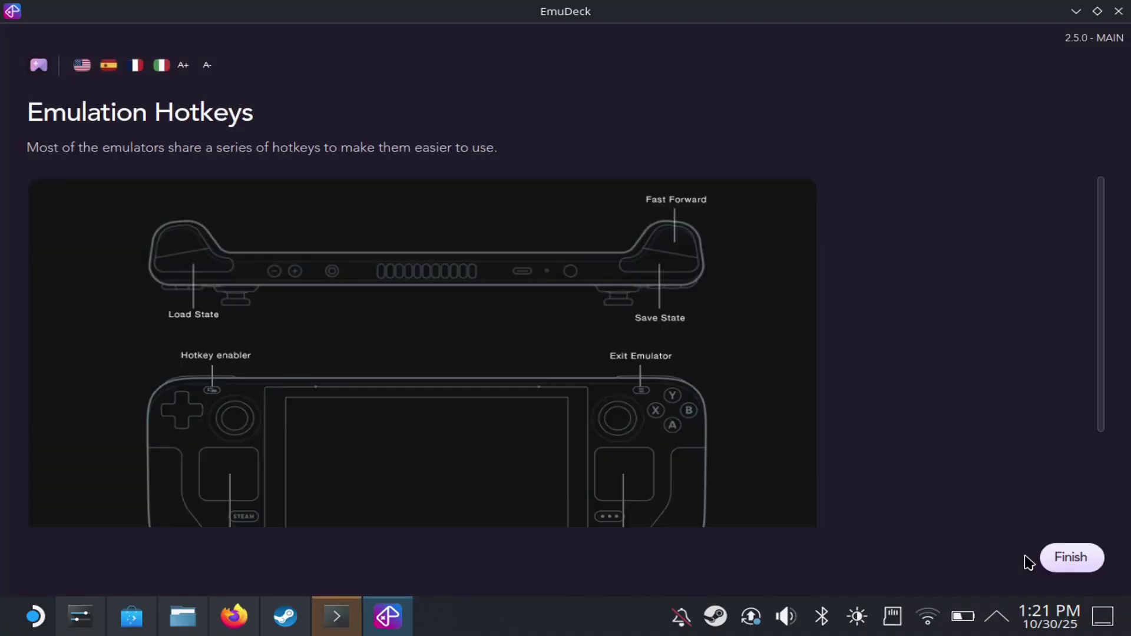
left_click(1067, 561)
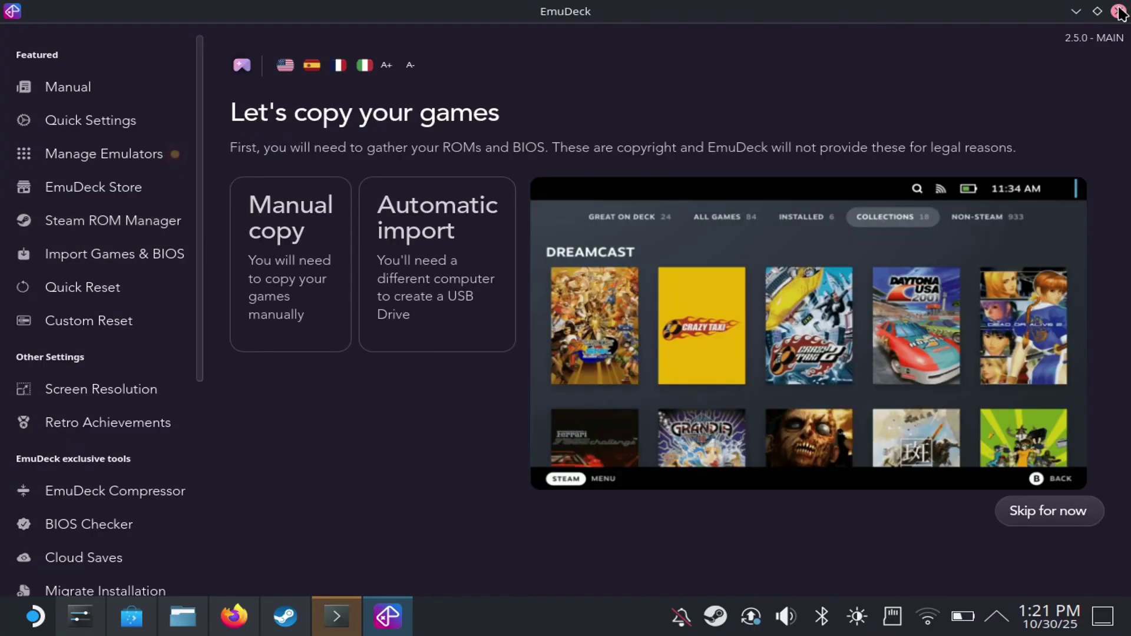
left_click(1118, 11)
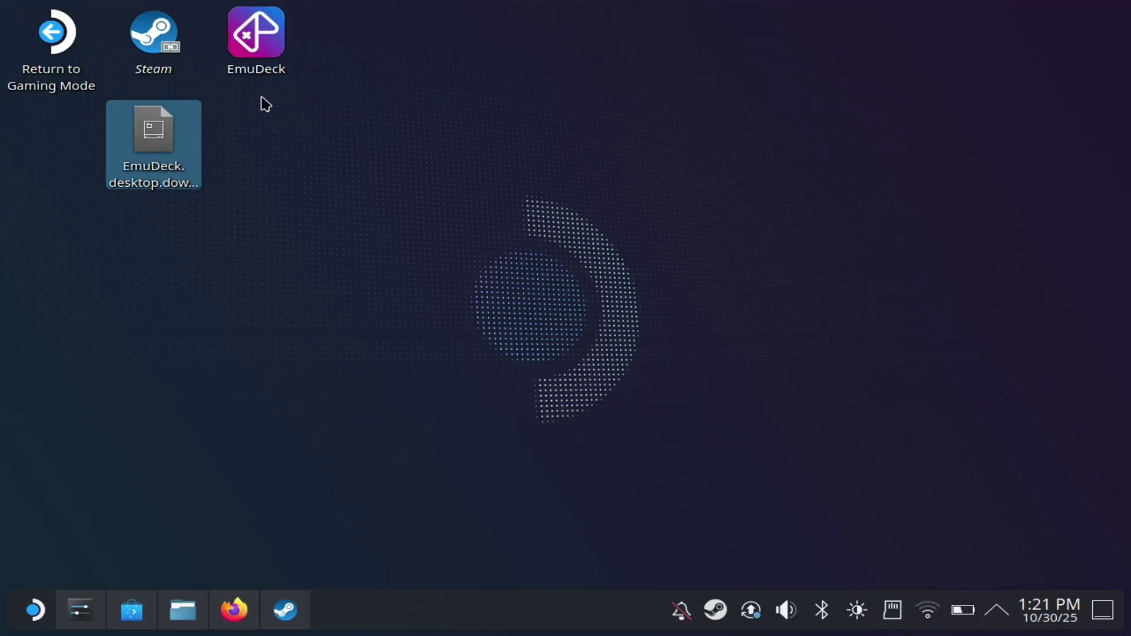
Reopen EmuDeck and launch Steam ROM Manager, agreeing to exit Steam, and close its welcome window.
left_click(252, 56)
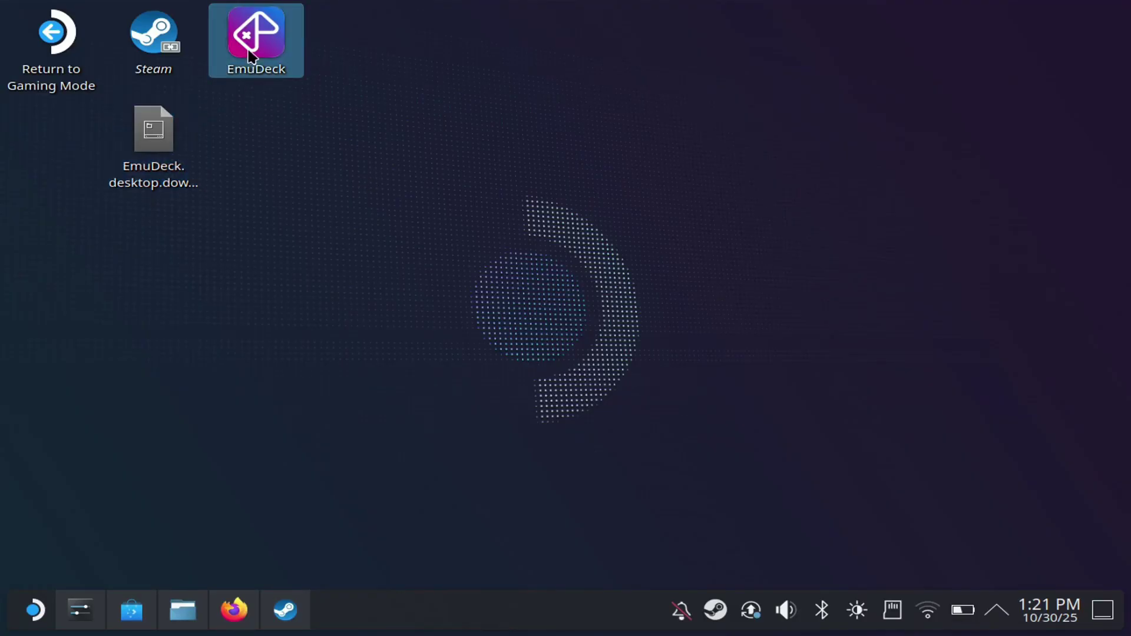
double_click(252, 56)
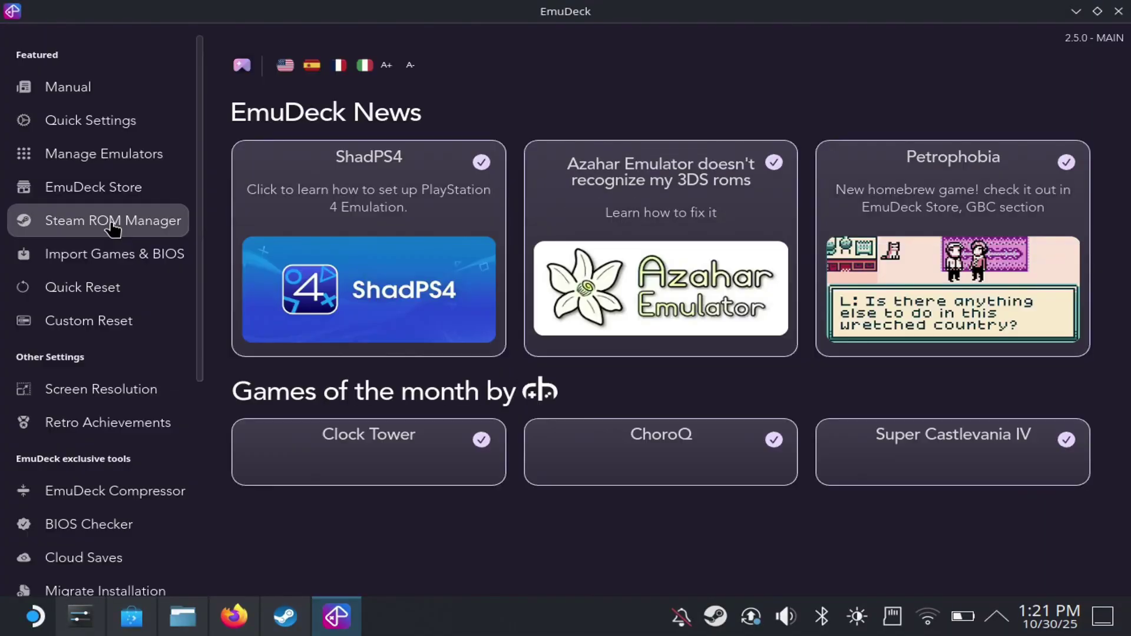
left_click(112, 227)
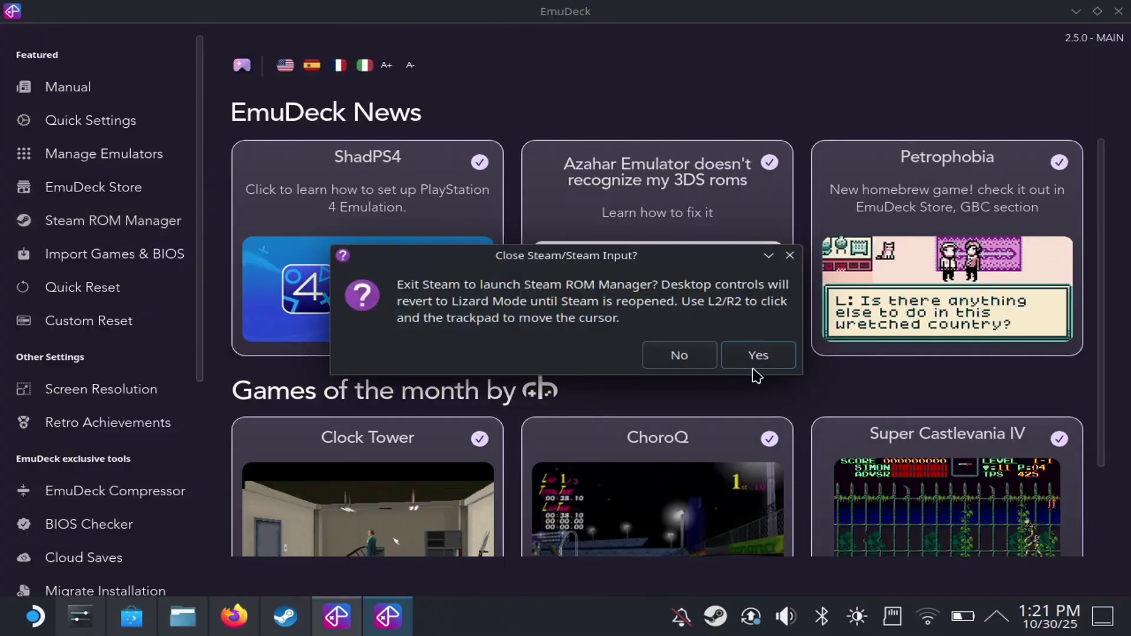
left_click(752, 362)
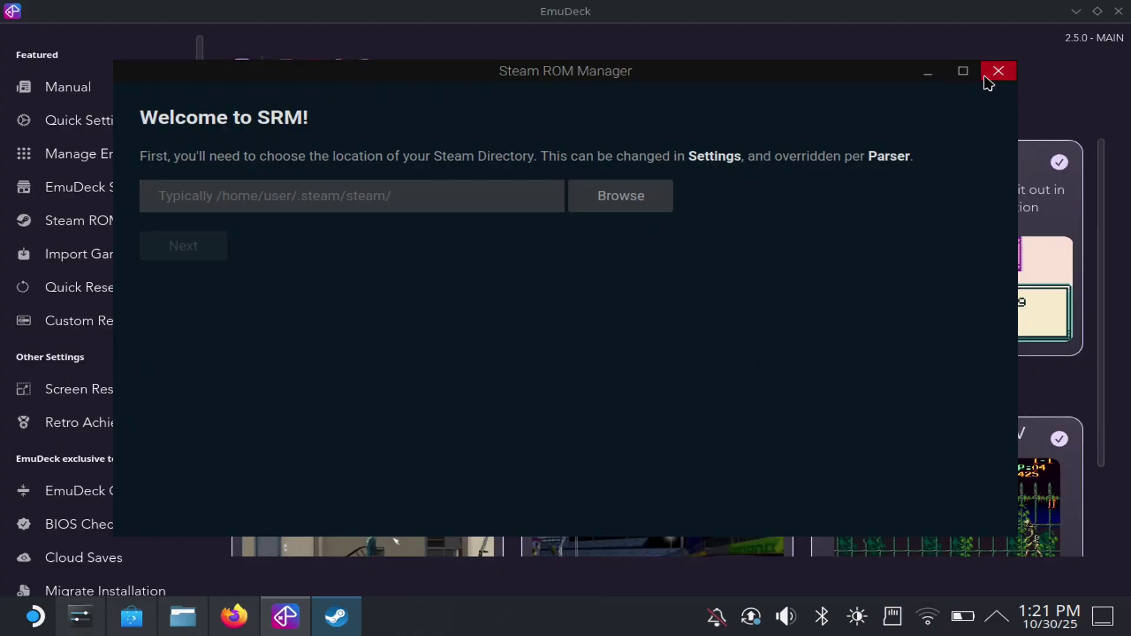
left_click(987, 78)
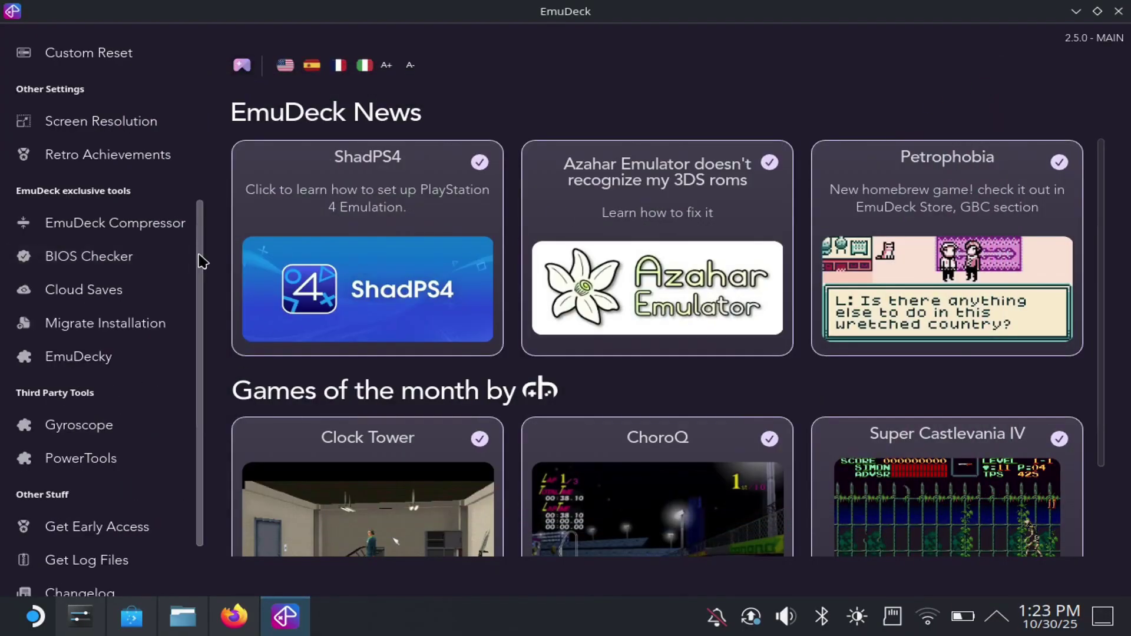
Reset the configuration of the Steam ROM Manager tool among EmuDeck's managed tools and frontends.
left_click_drag(199, 255, 224, 152)
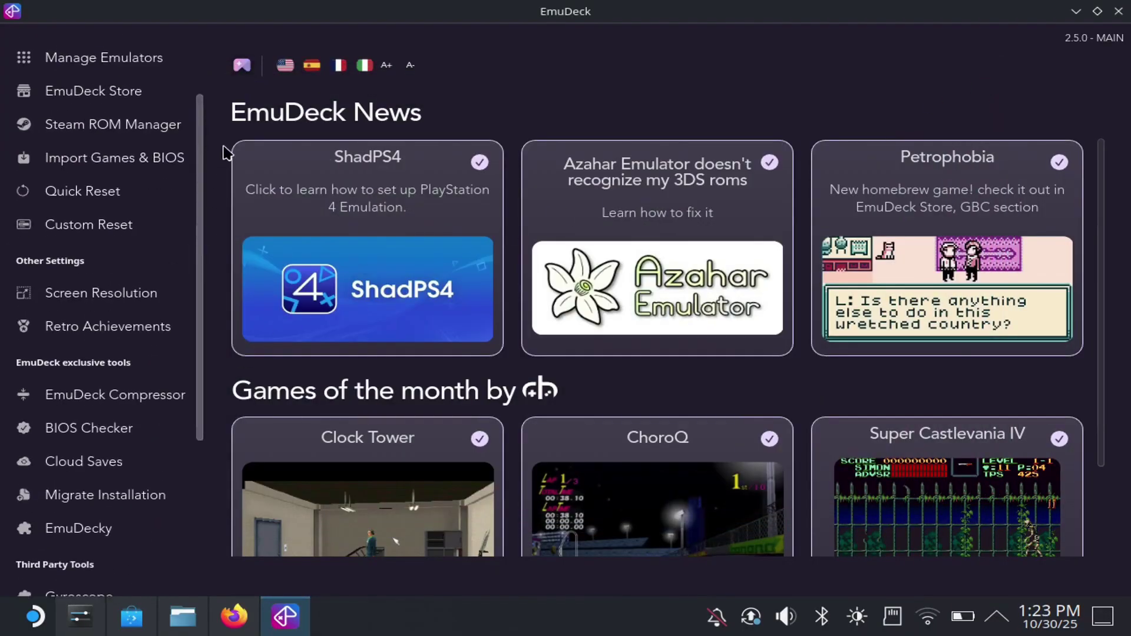
left_click(86, 116)
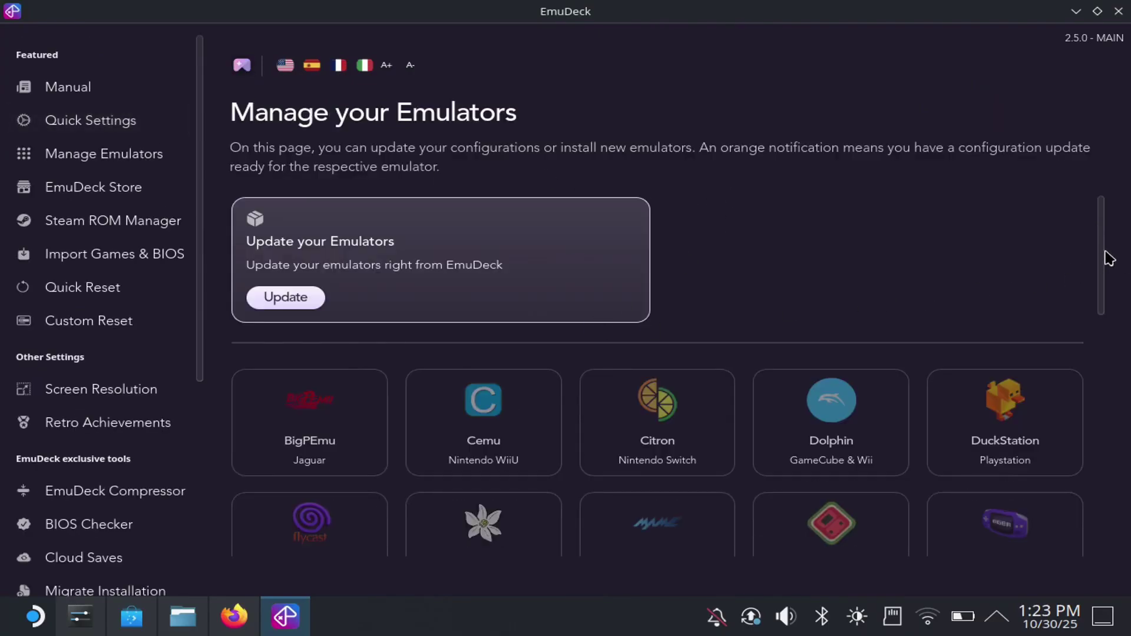
left_click_drag(1106, 254, 1080, 518)
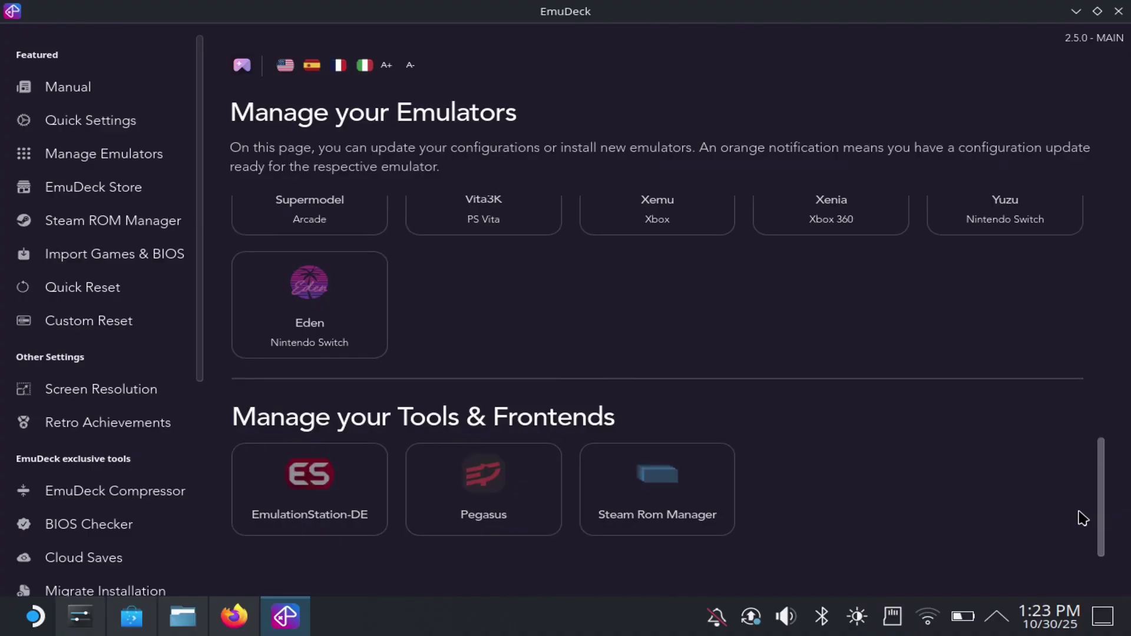
left_click(718, 500)
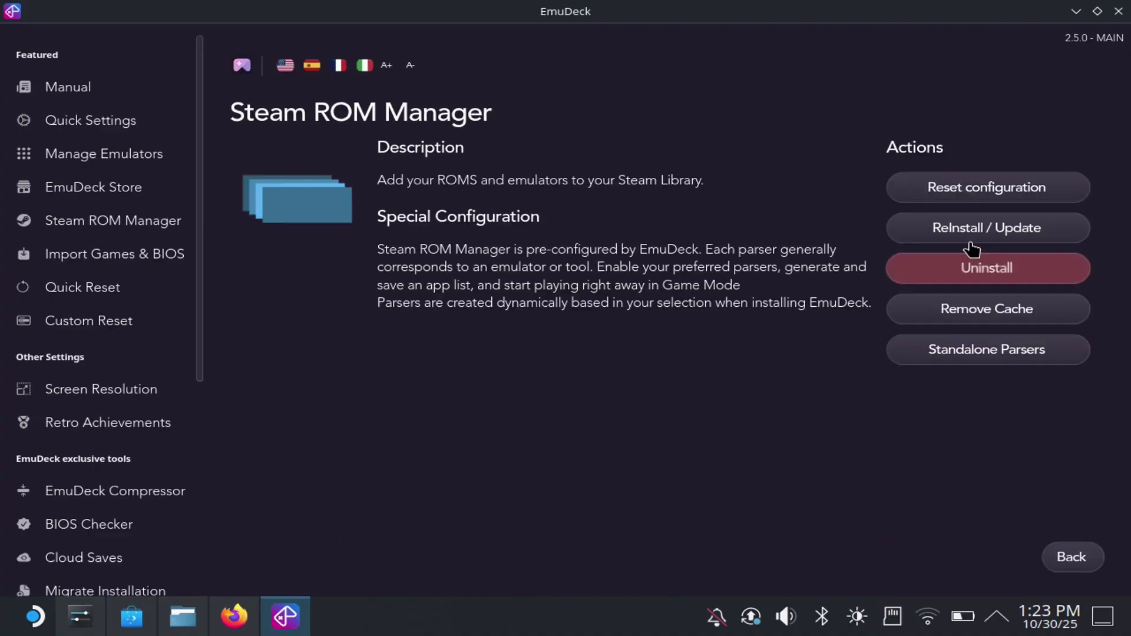
left_click(977, 186)
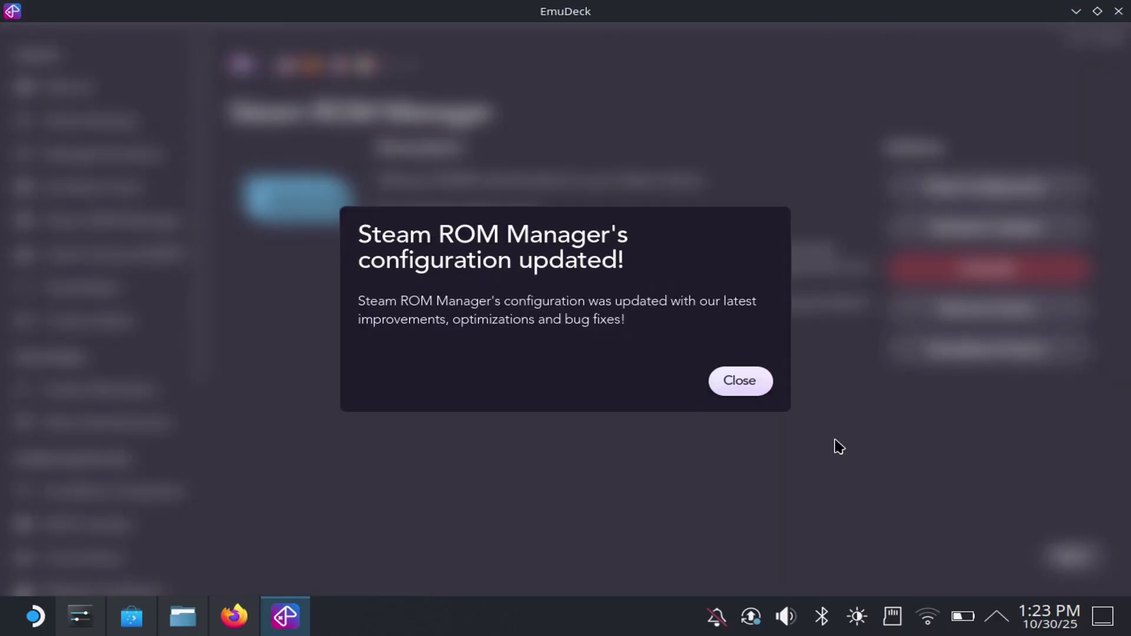
left_click(731, 383)
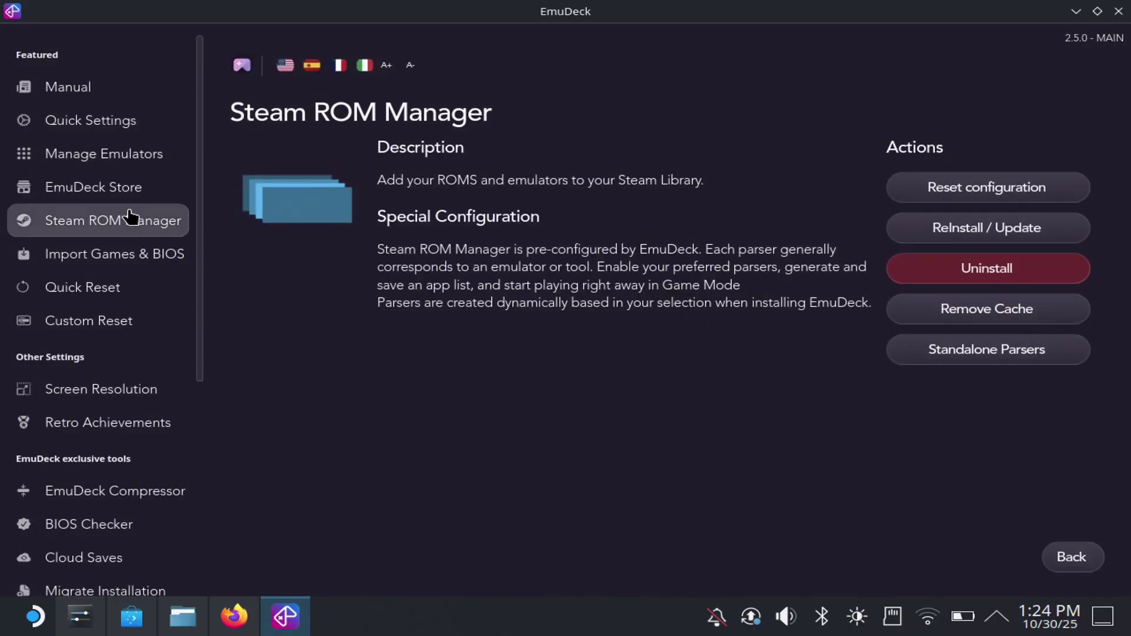
Relaunch Steam ROM Manager and continue past the user account selection without choosing an account.
left_click(131, 218)
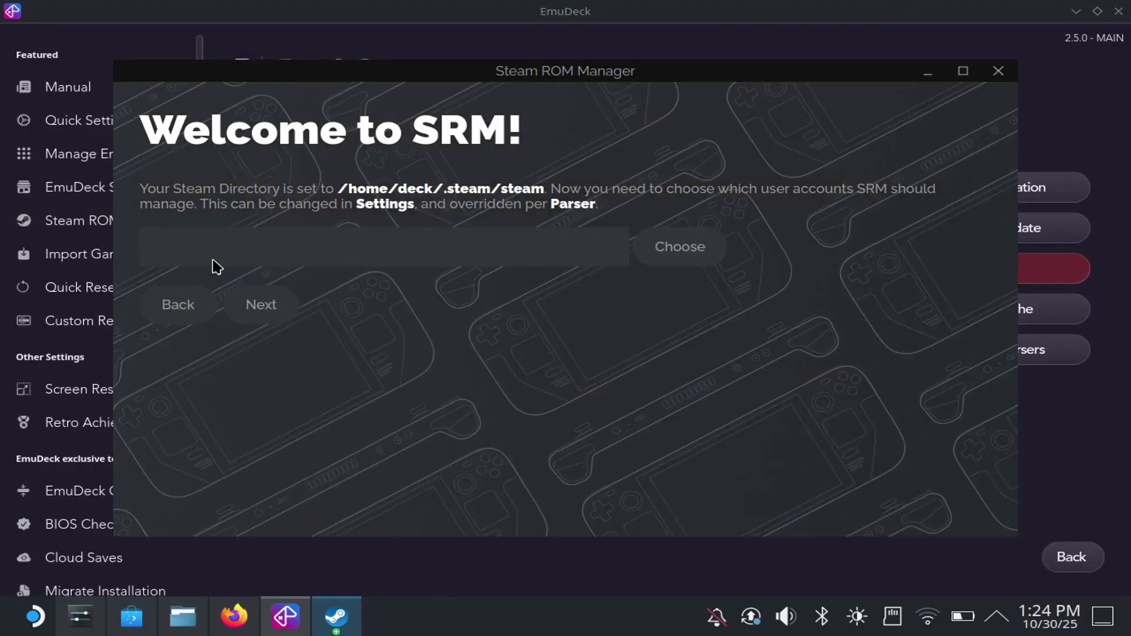
left_click(245, 308)
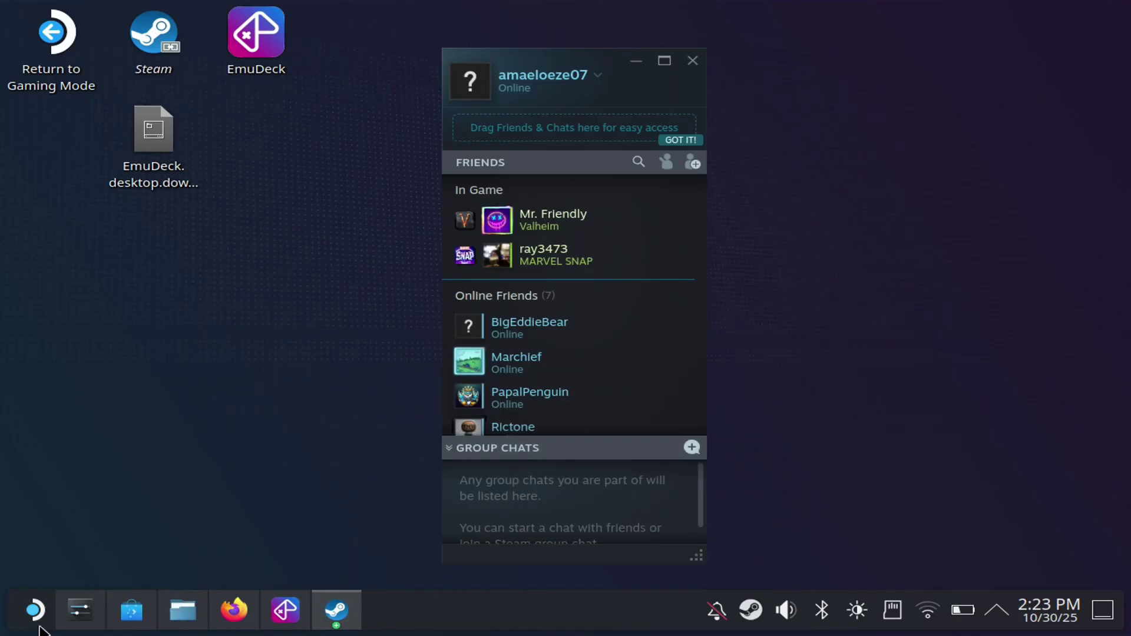
Search the installed applications for "ry" and launch Ryujinx Binary.
left_click(32, 613)
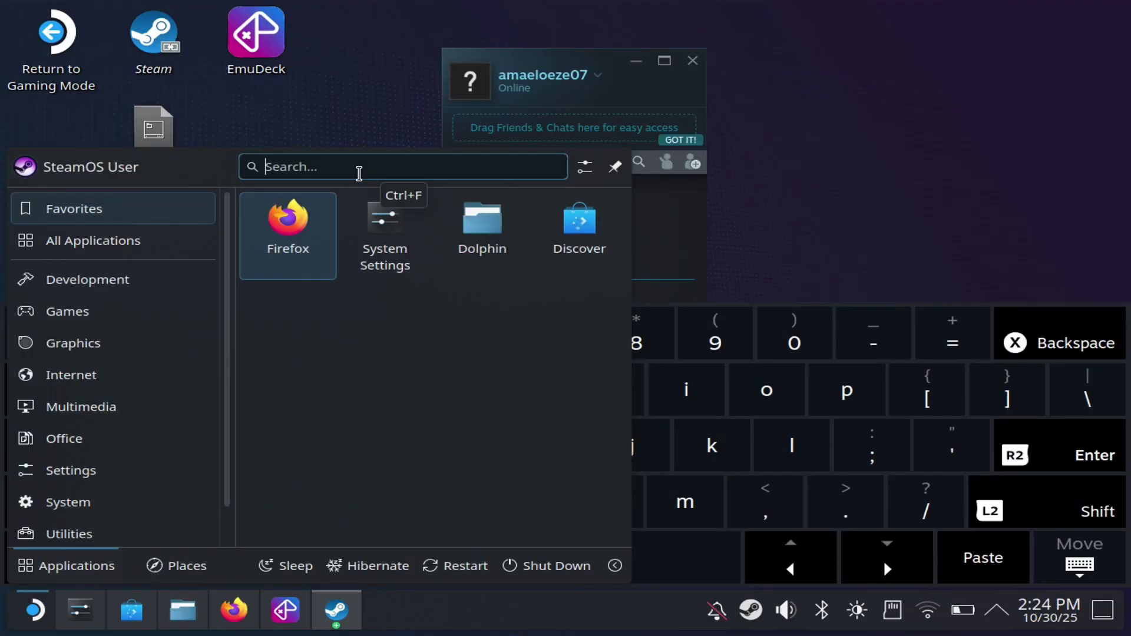
type("i")
key("BackSpace")
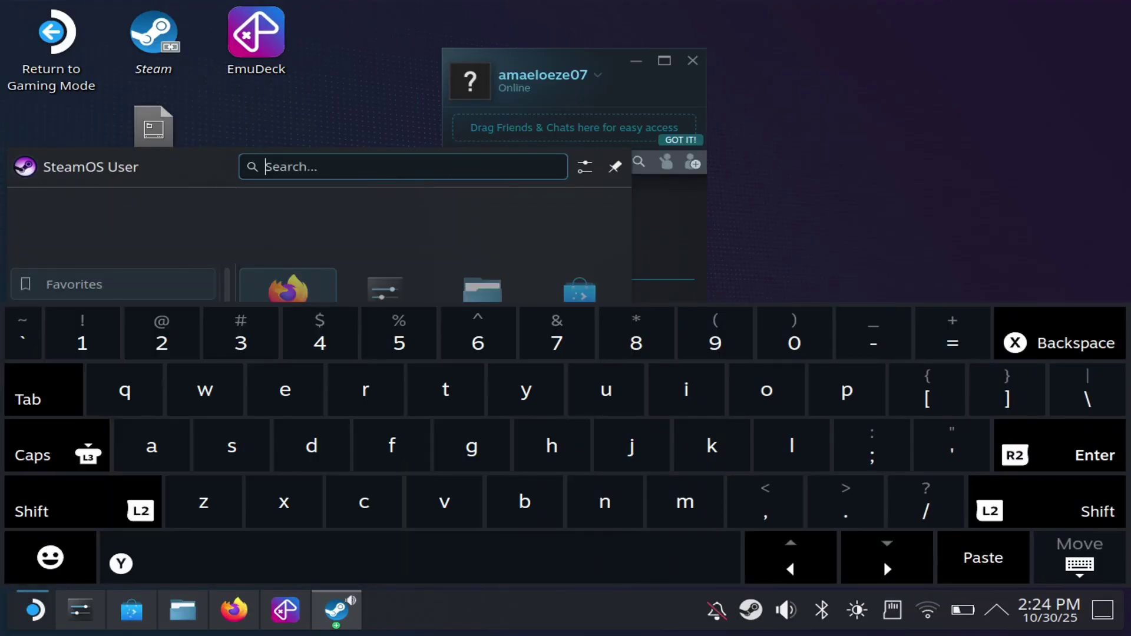
type("ry")
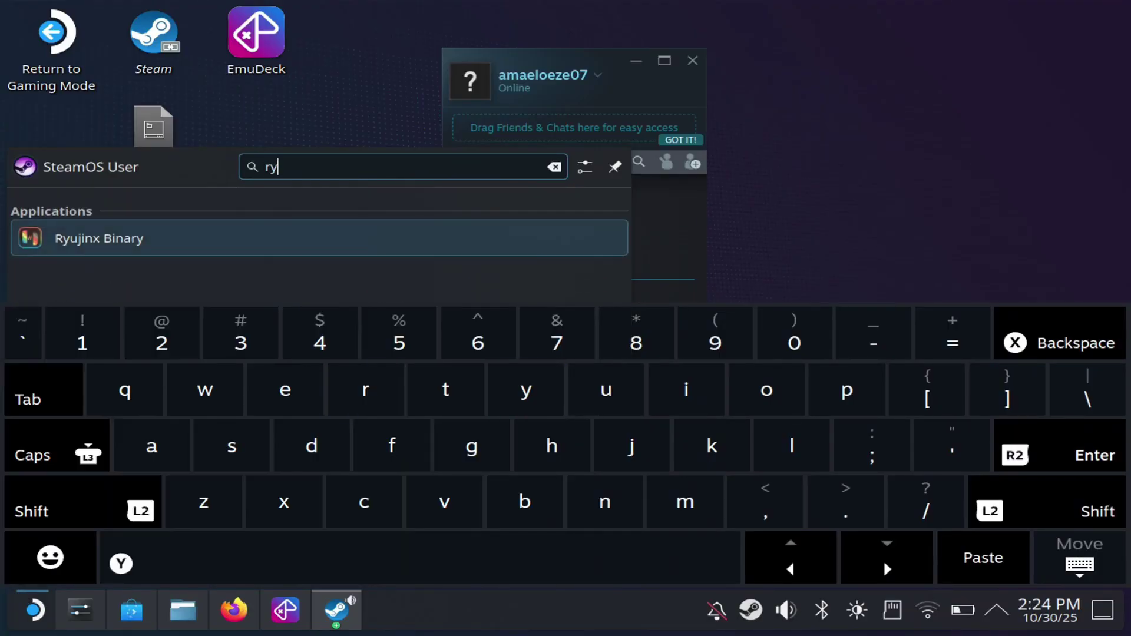
left_click(430, 250)
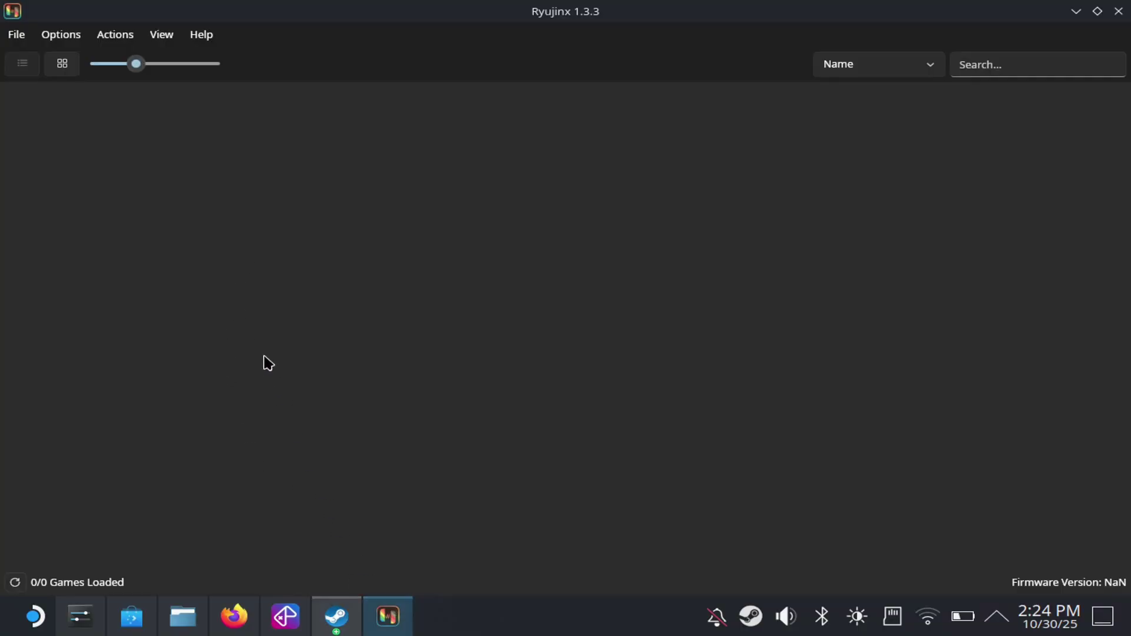
Install the keys file prod.keys from the ProdKeys 20.4.0 folder in Downloads into Ryujinx.
left_click(115, 34)
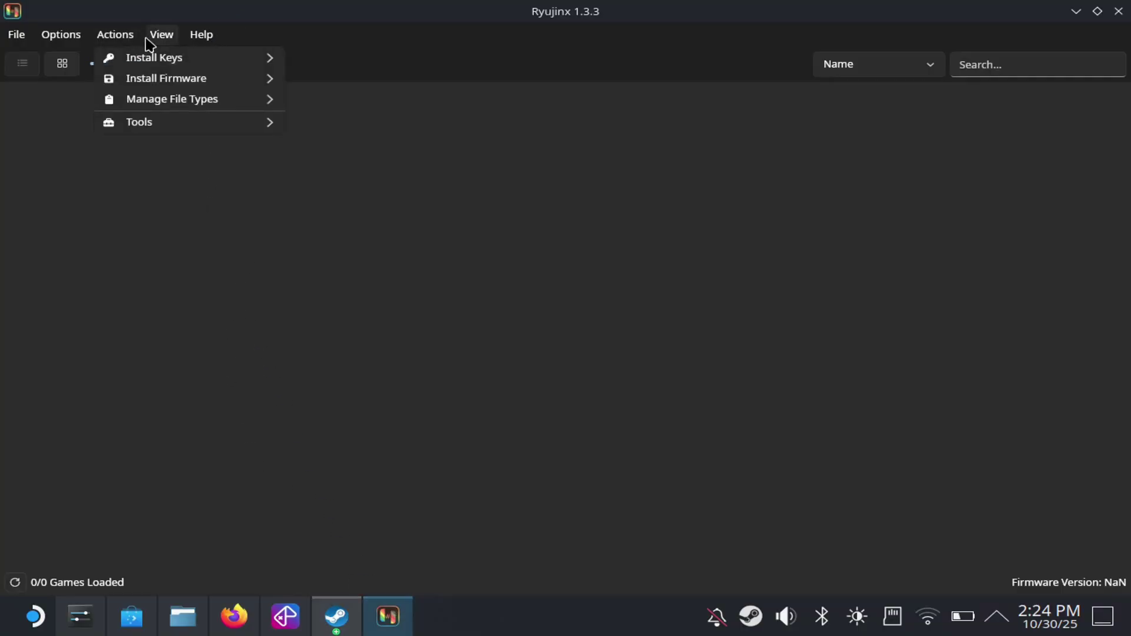
mouse_move(157, 37)
mouse_move(110, 32)
mouse_move(134, 67)
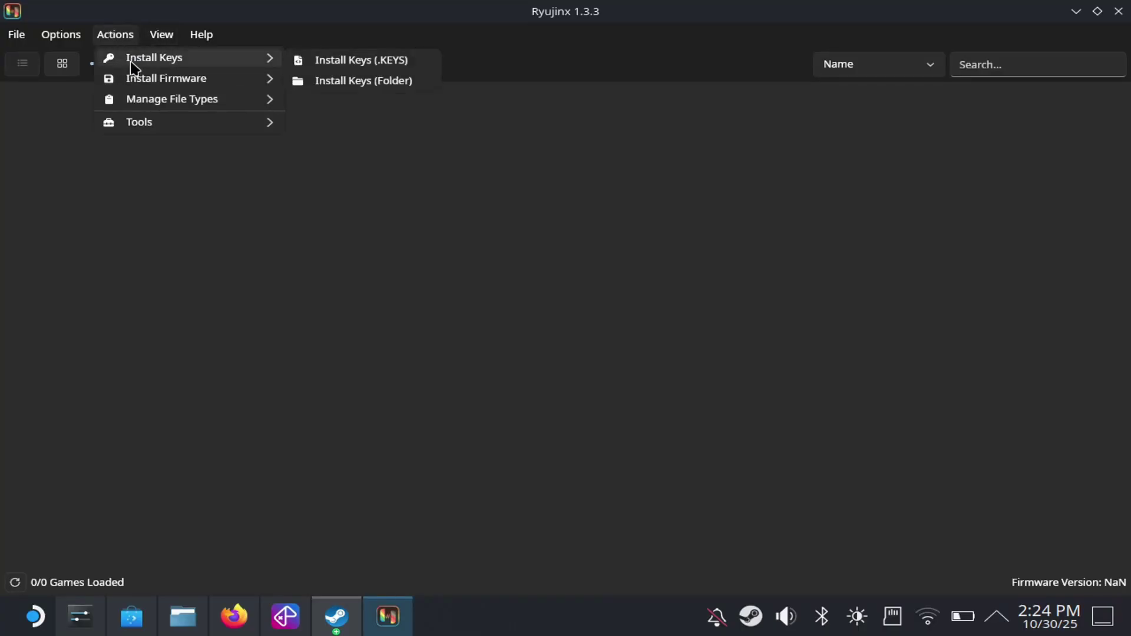
left_click(335, 62)
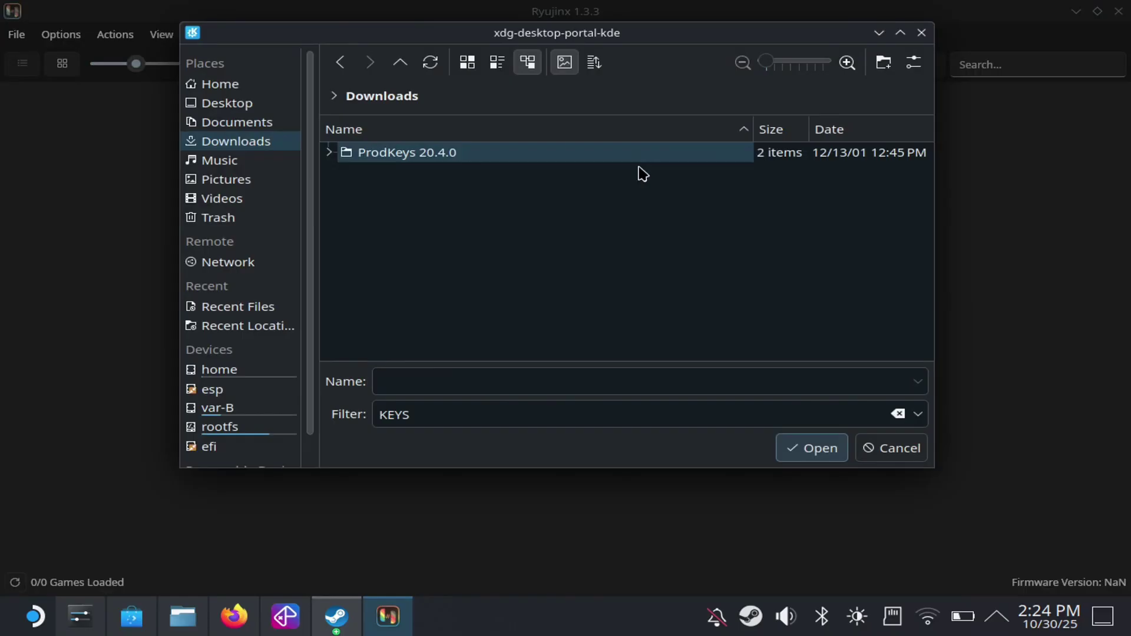
double_click(656, 155)
left_click(560, 154)
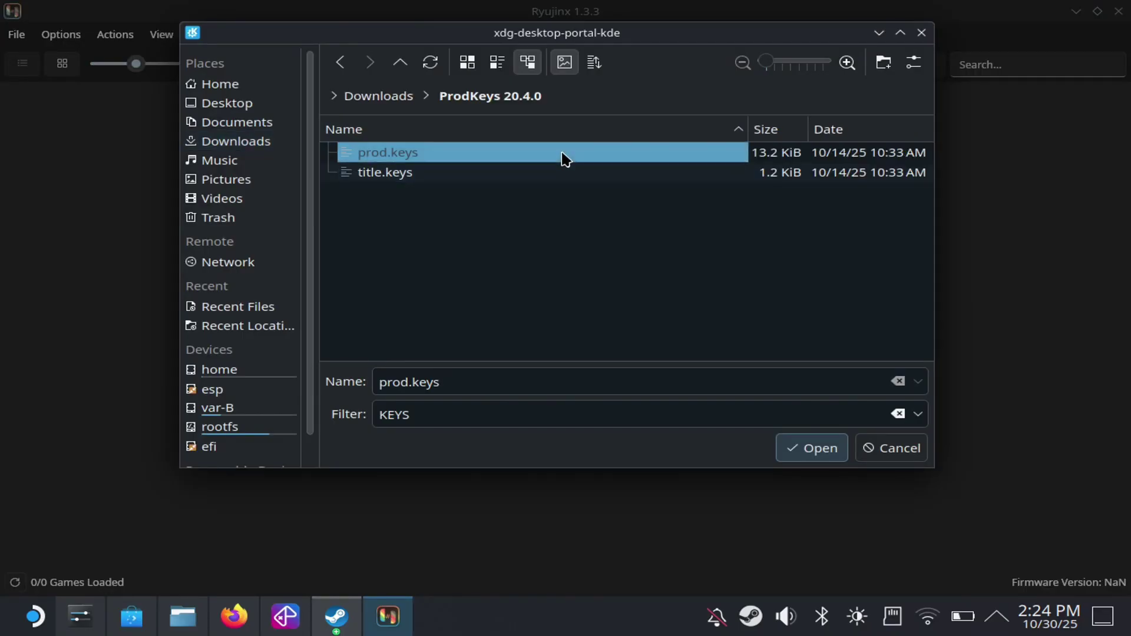
left_click(820, 450)
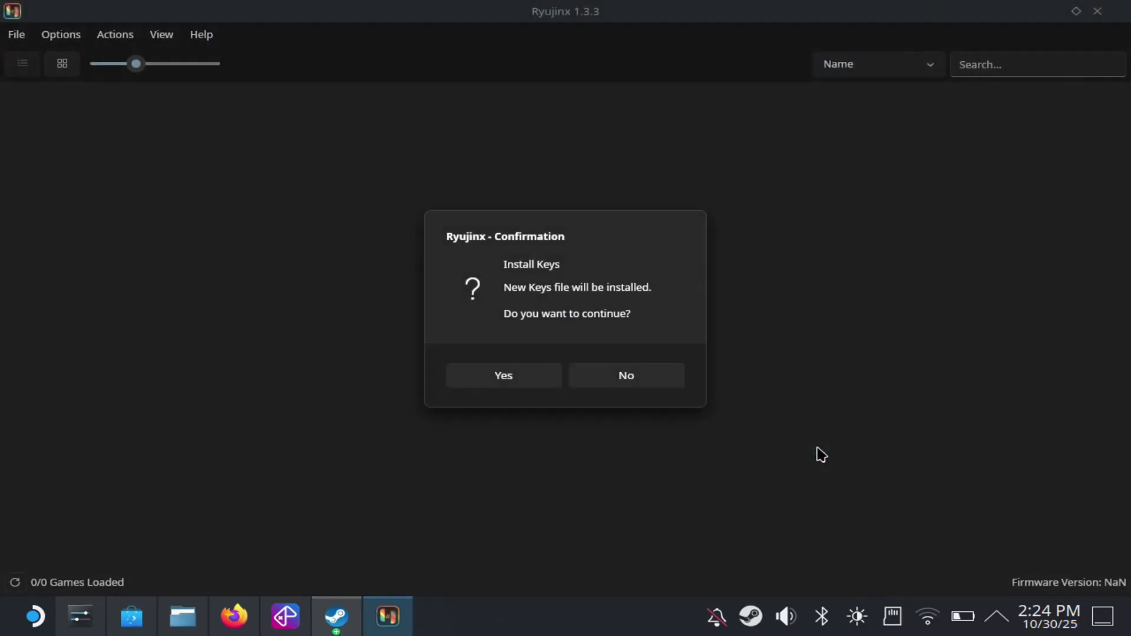
left_click(527, 378)
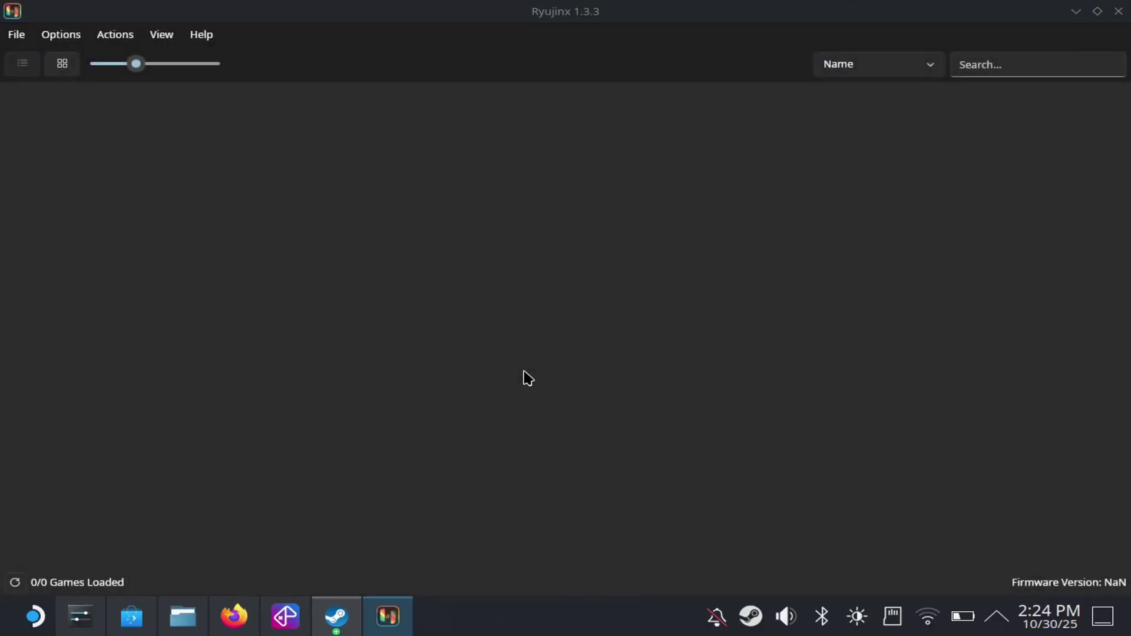
left_click(618, 373)
Install firmware 20.4.0 into Ryujinx from the archive Firmware_20.4.0-20251030T204304Z-1-001.zip in Downloads.
left_click(117, 37)
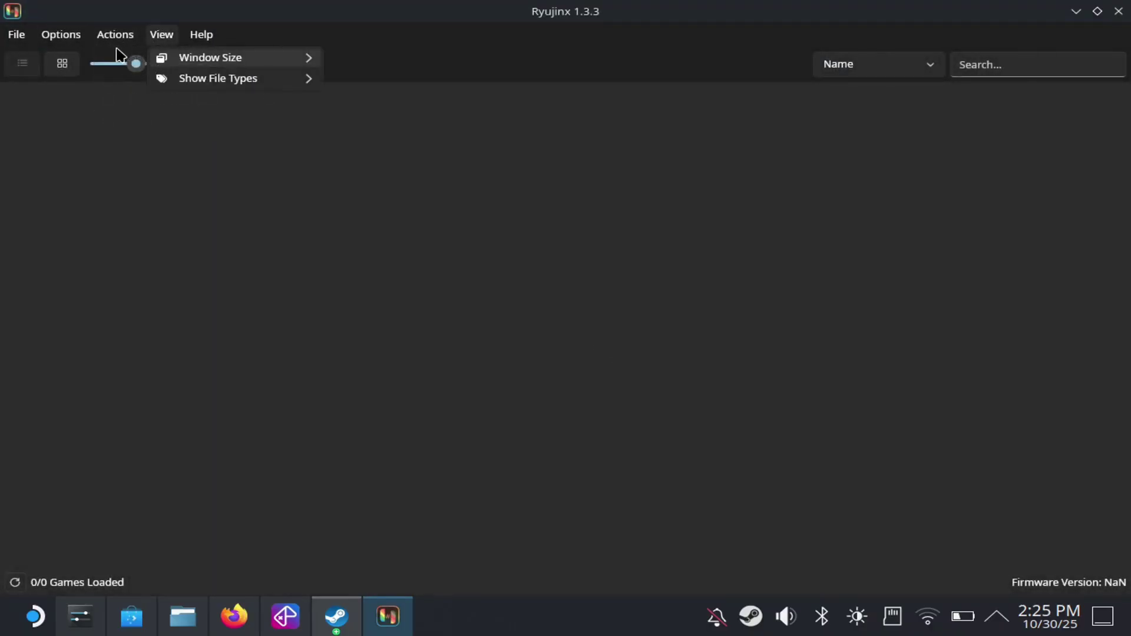
mouse_move(146, 84)
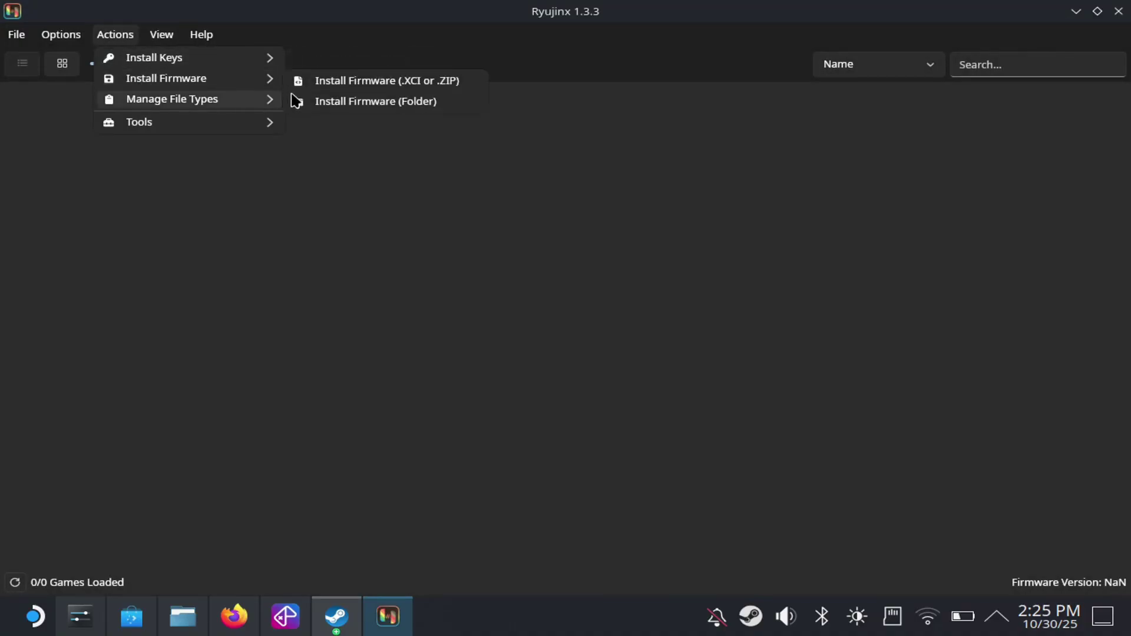
left_click(323, 81)
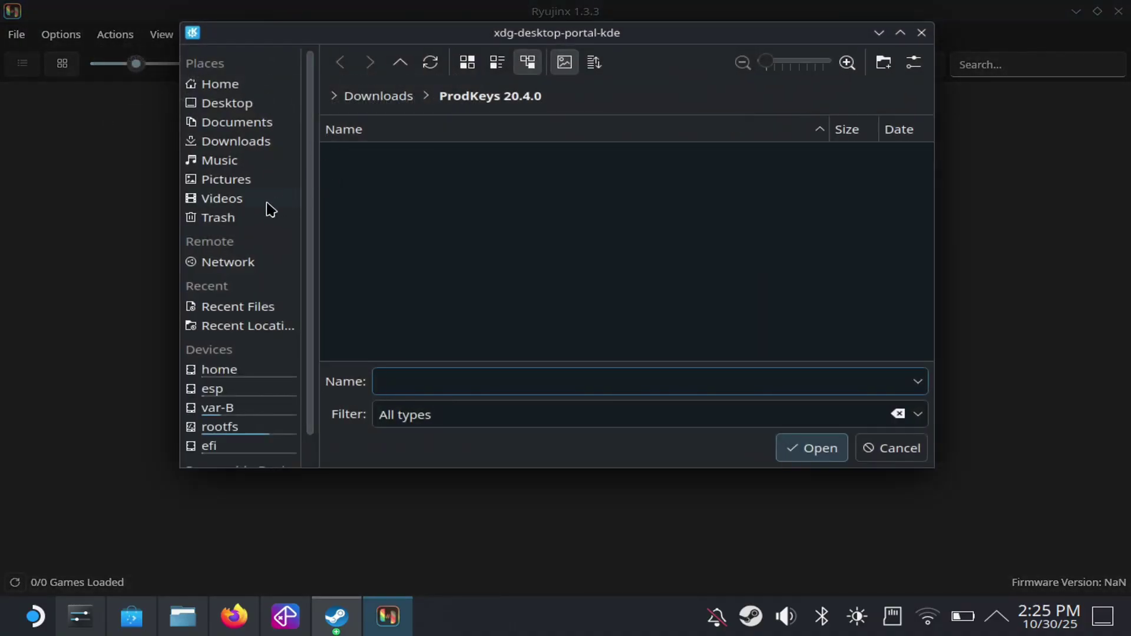
left_click(239, 144)
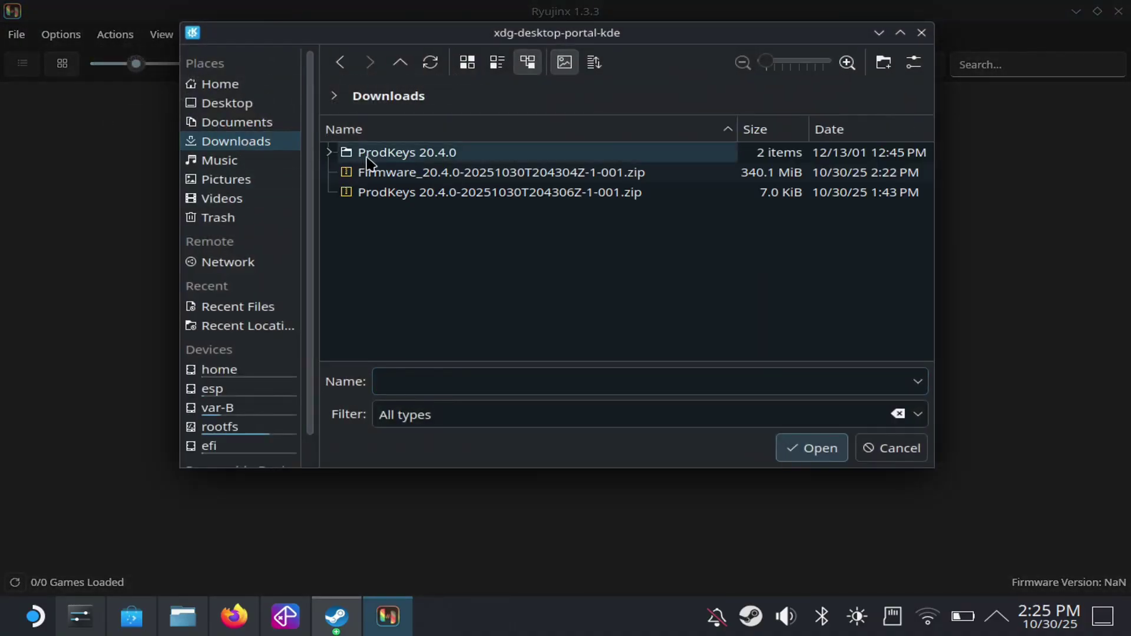
left_click(388, 174)
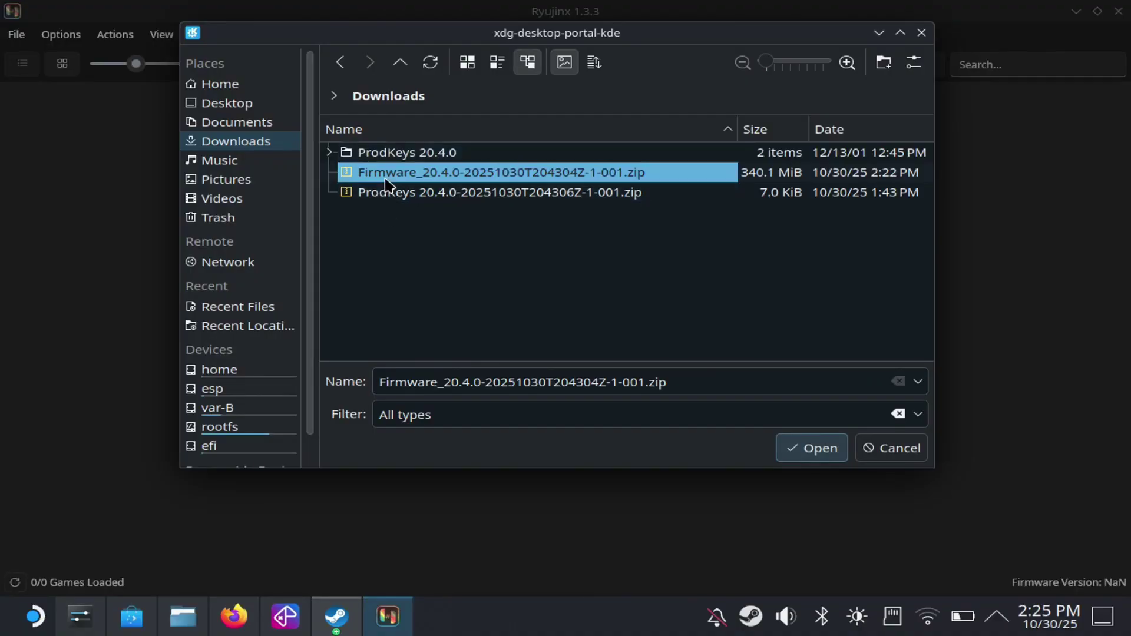
left_click(792, 455)
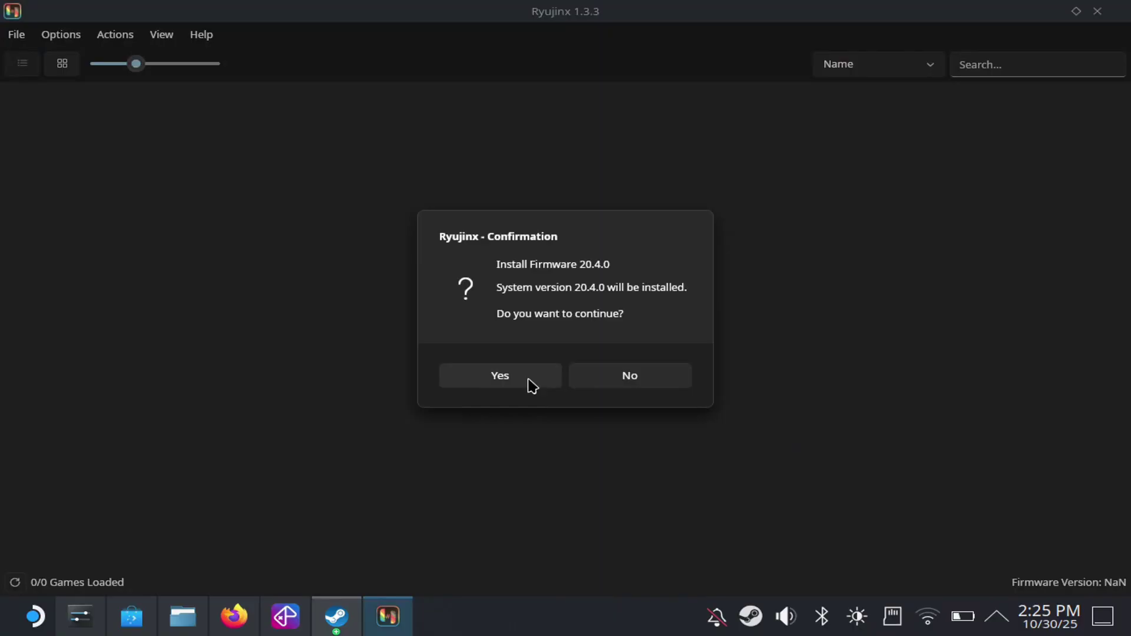
left_click(529, 381)
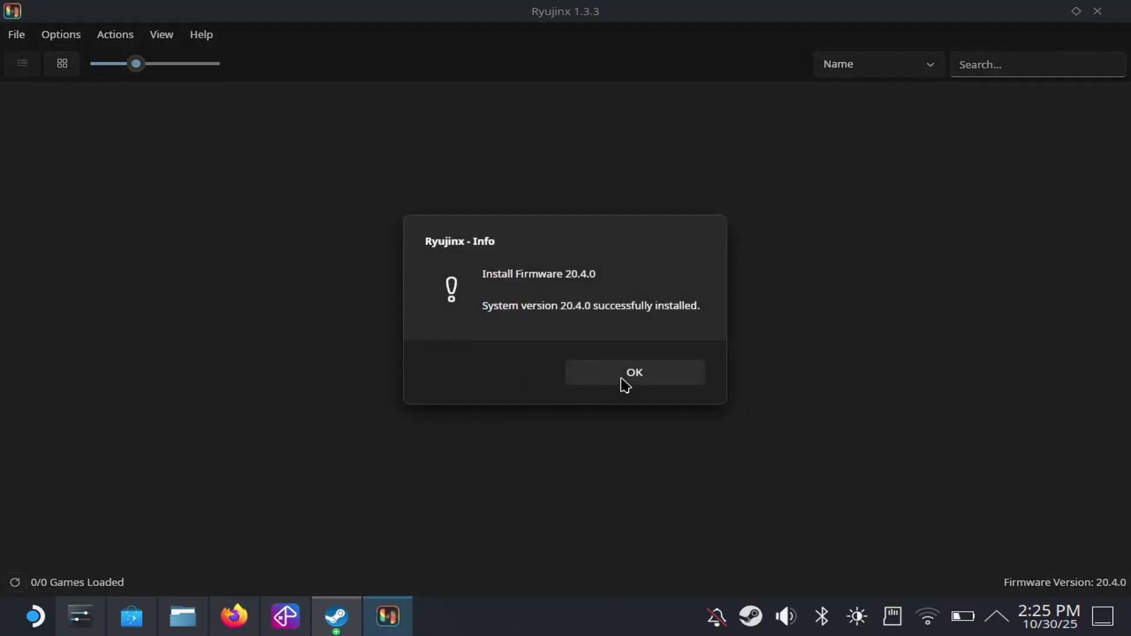
left_click(625, 383)
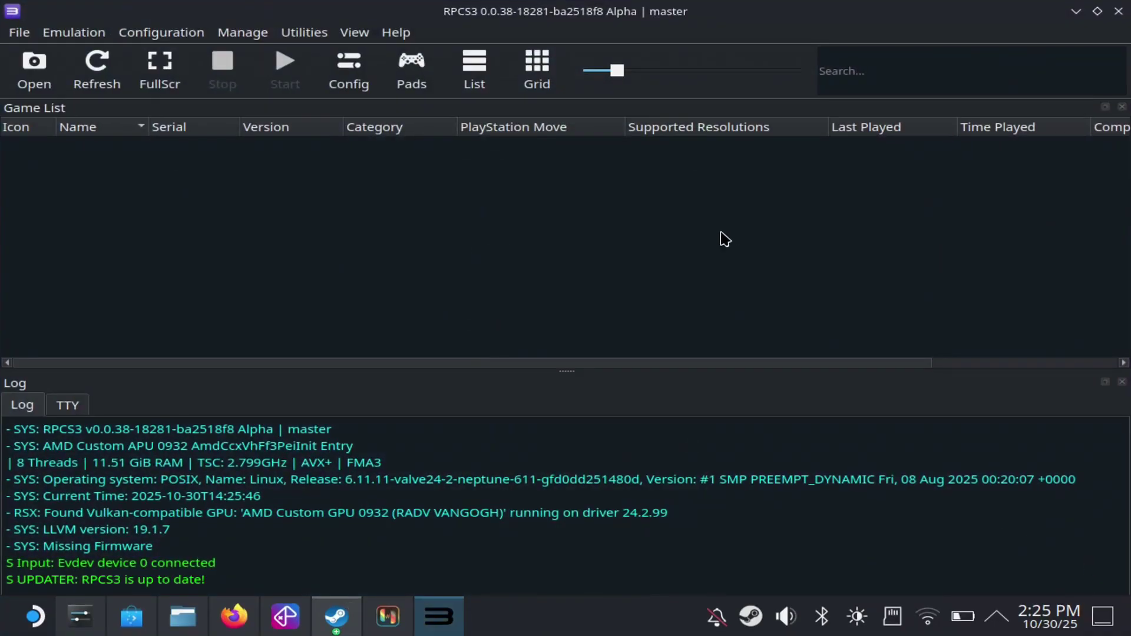
left_click(198, 36)
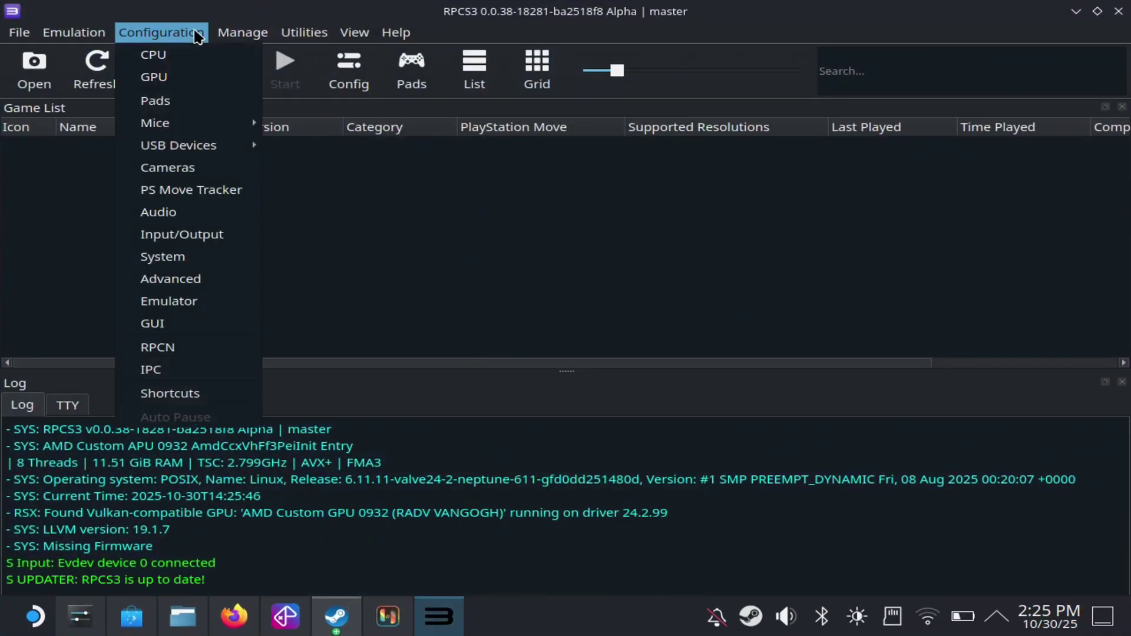
mouse_move(245, 27)
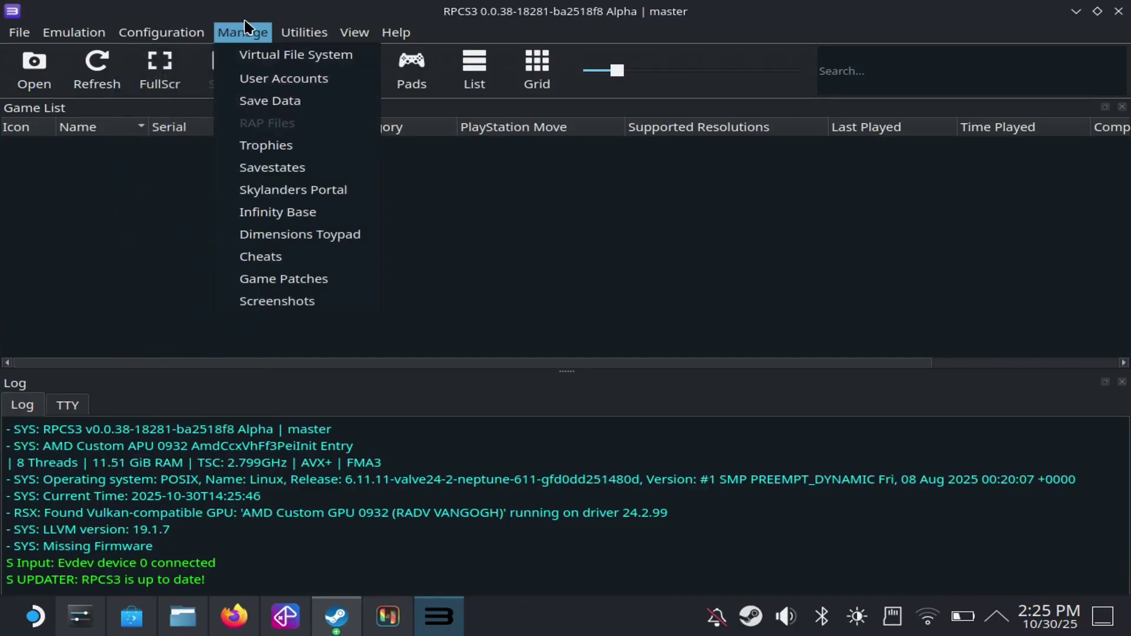
mouse_move(354, 33)
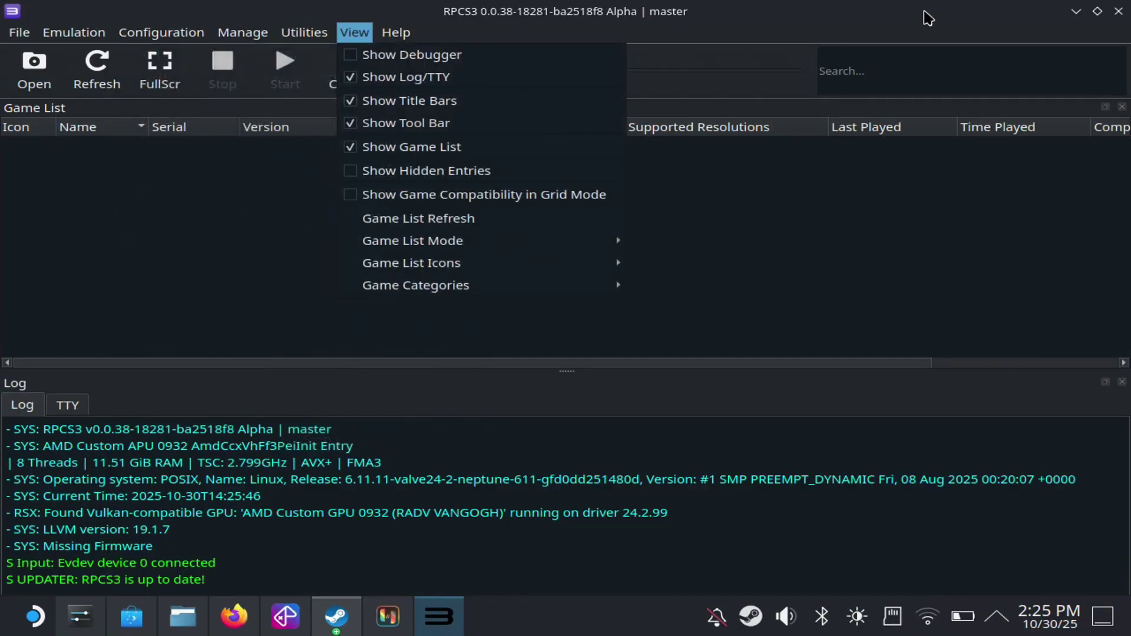
Minimize RPCS3 and inspect the keys folder under Home/Emulation/bios/ryujinx in the Dolphin file manager.
left_click(1077, 17)
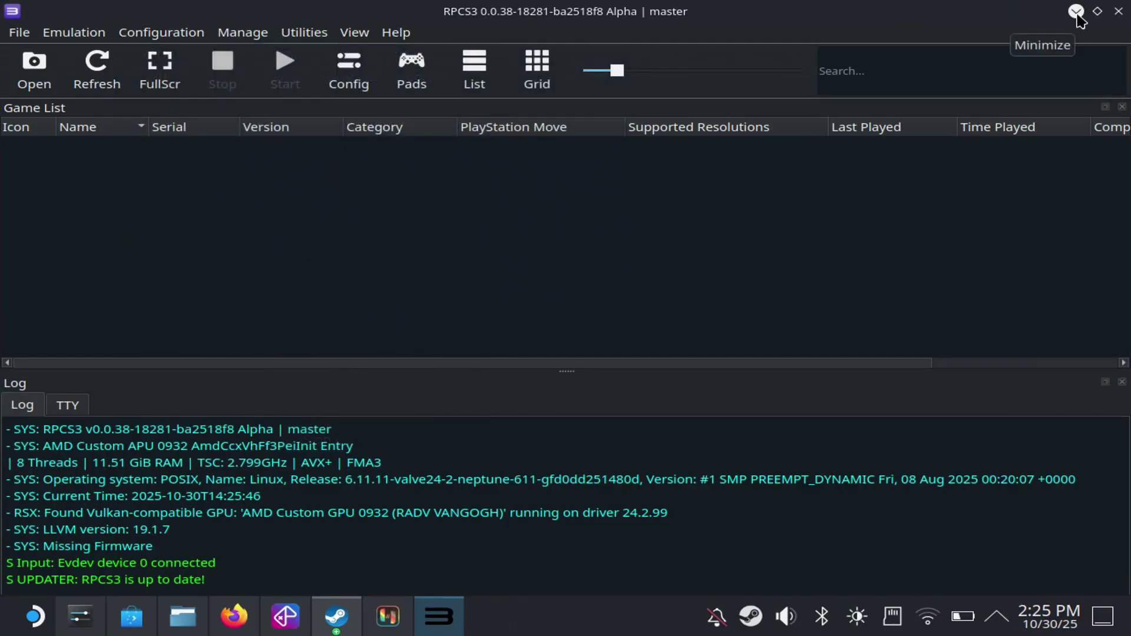
left_click(1075, 12)
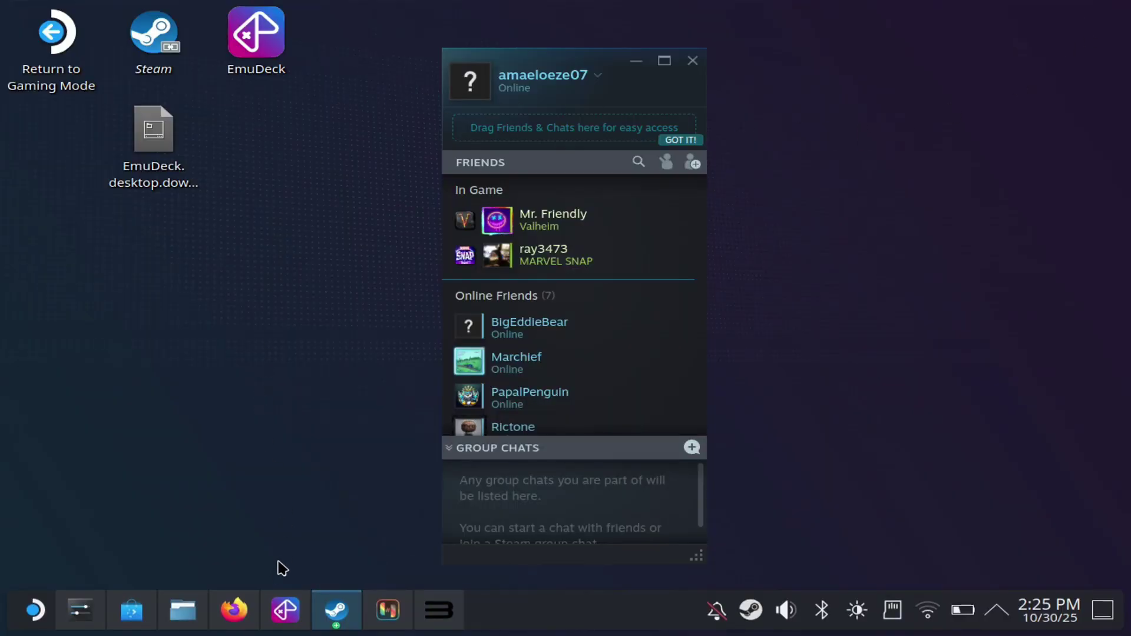
left_click(191, 616)
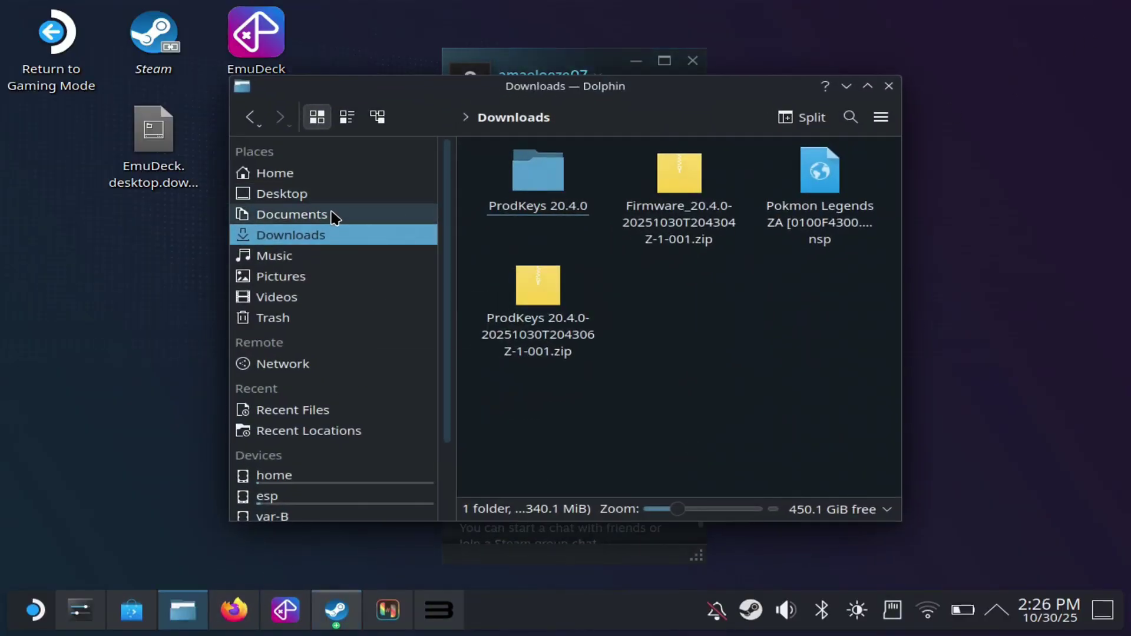
left_click(327, 177)
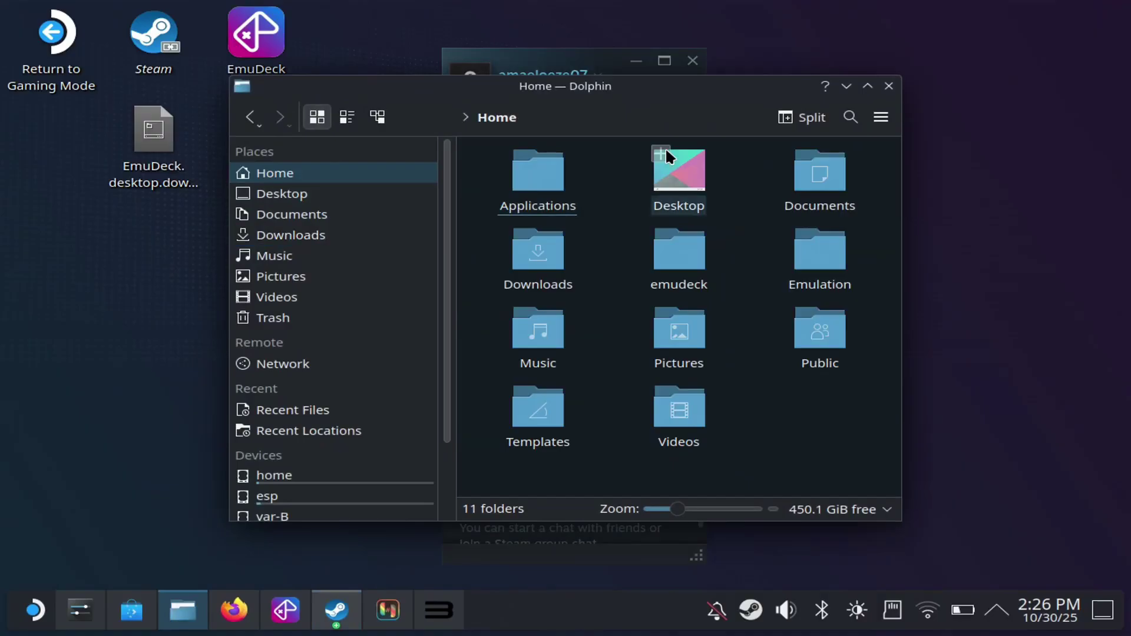
left_click(818, 268)
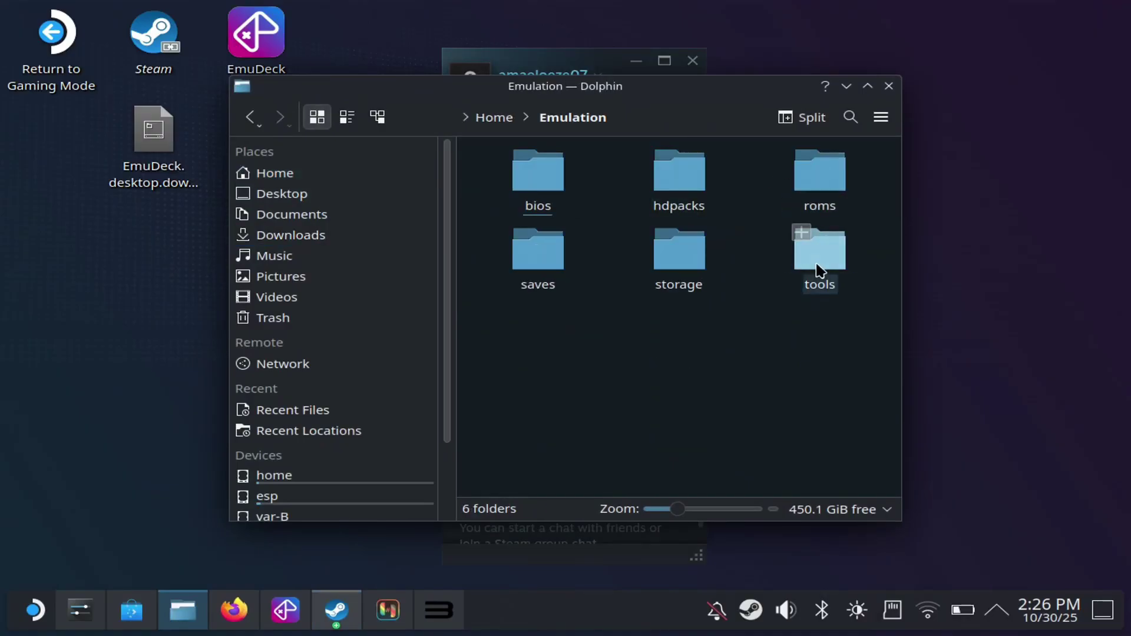
left_click(537, 191)
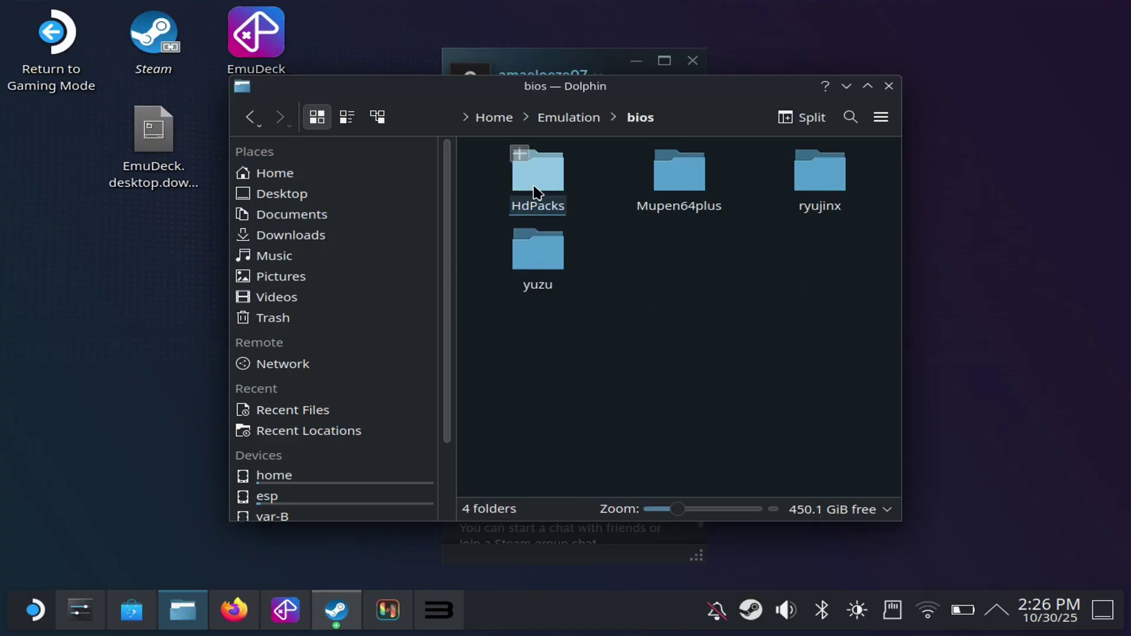
left_click(803, 195)
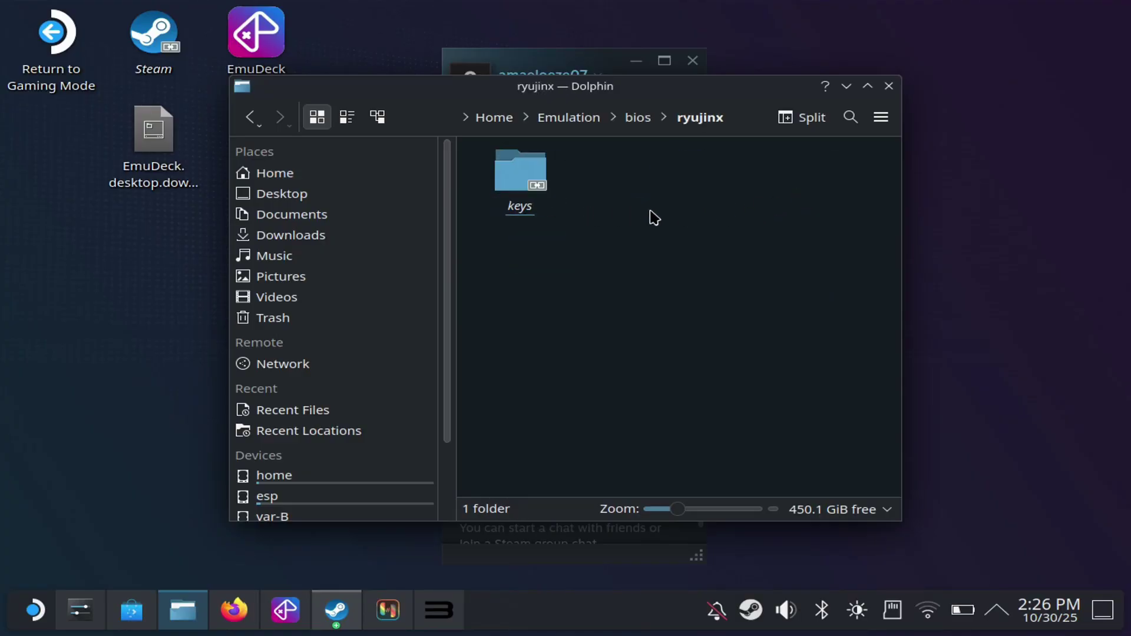
left_click(521, 187)
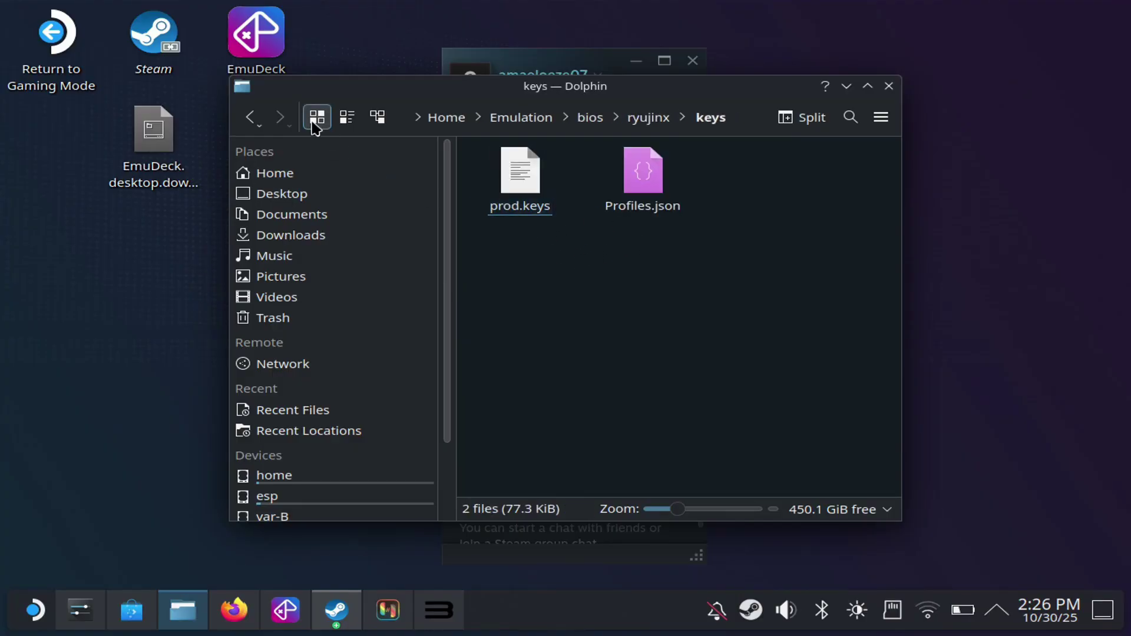
Return to the Emulation folder, open its roms/switch folder, and move the file manager window aside.
left_click(248, 119)
left_click(248, 119)
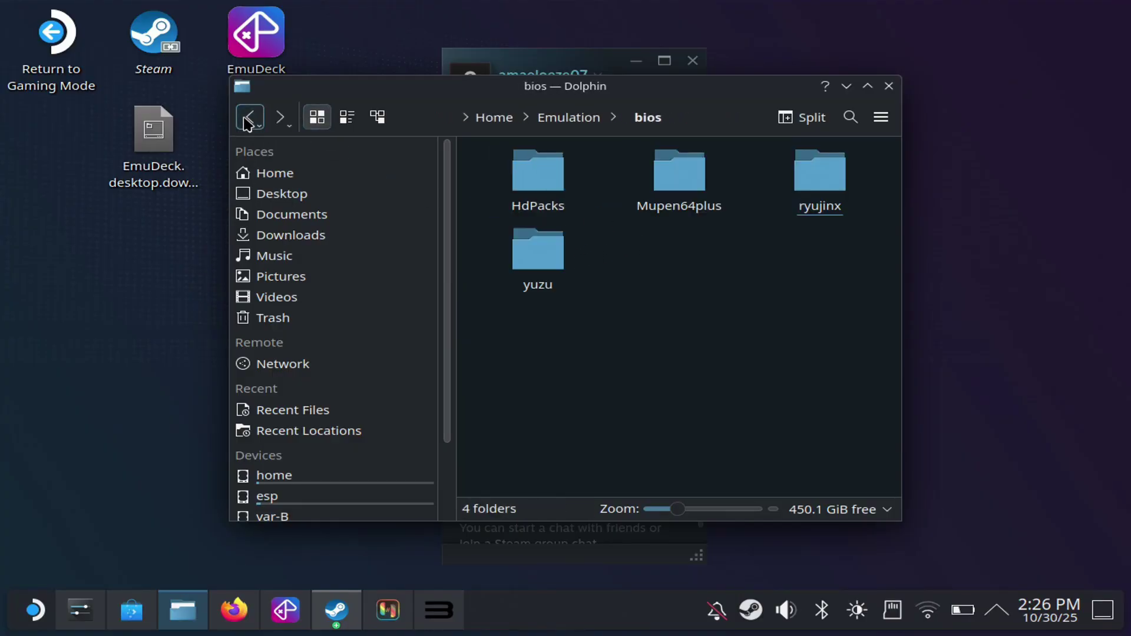
left_click(248, 120)
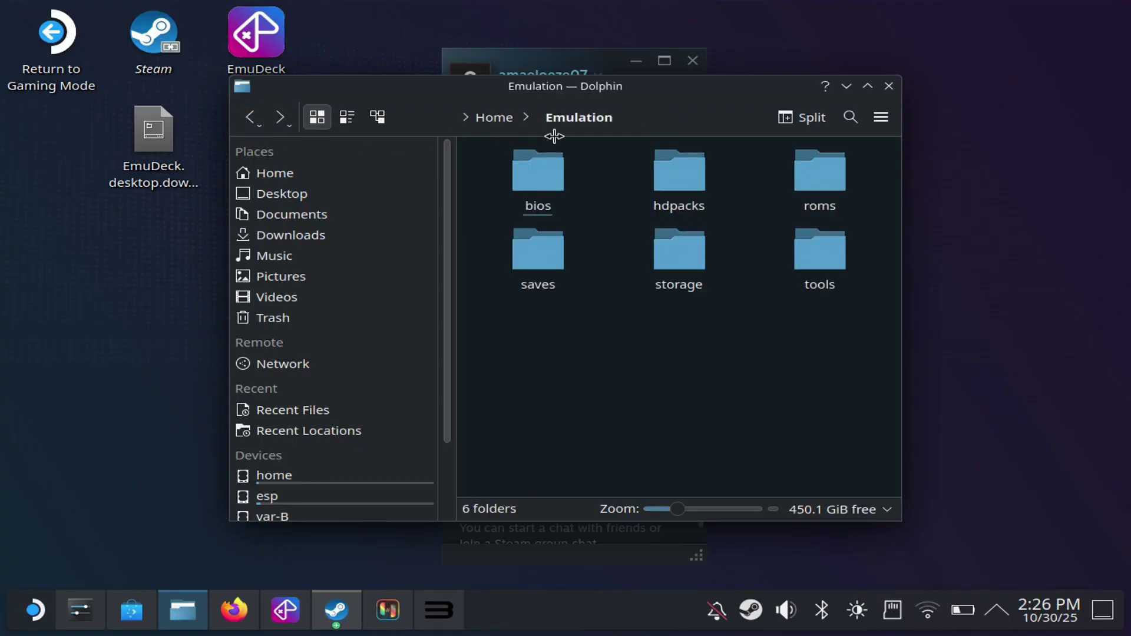
left_click(828, 182)
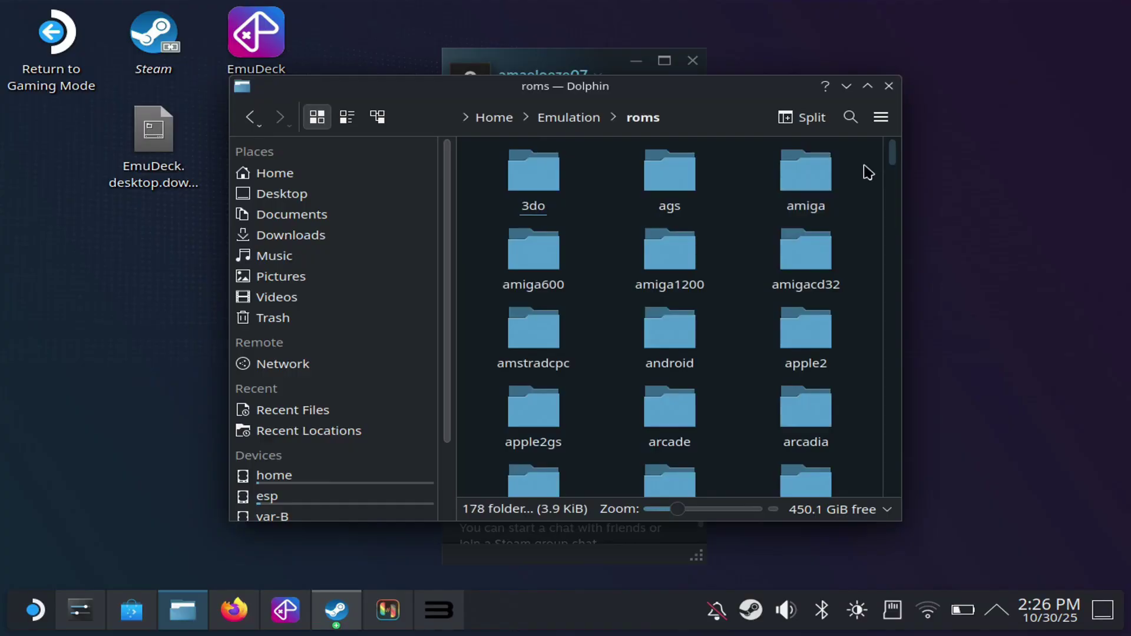
left_click_drag(894, 158, 914, 381)
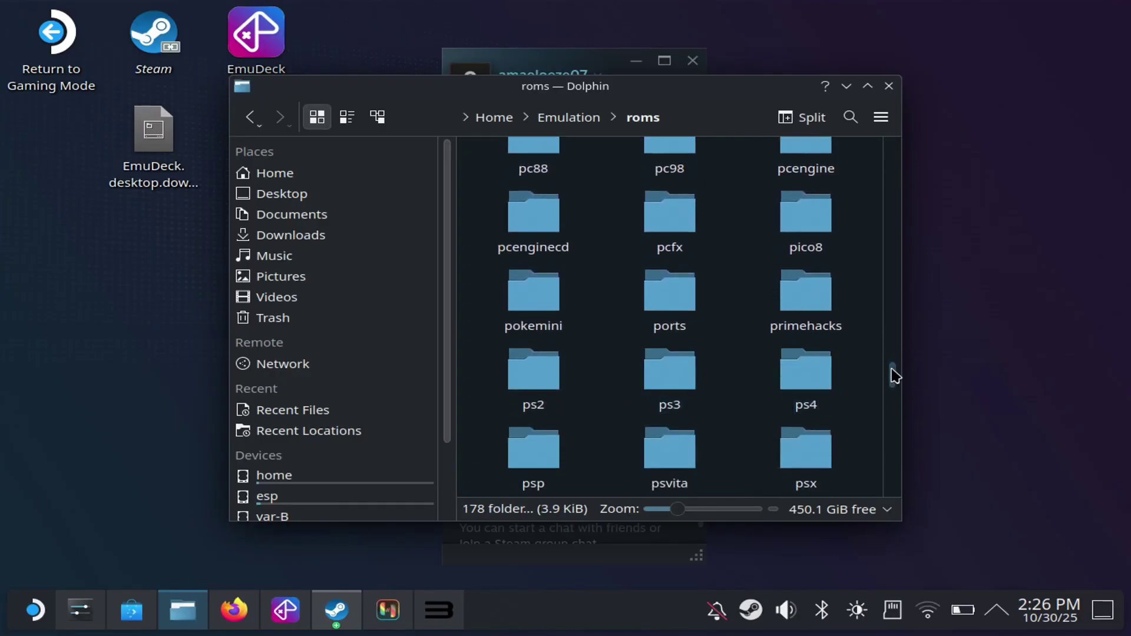
left_click_drag(896, 376, 877, 436)
double_click(687, 330)
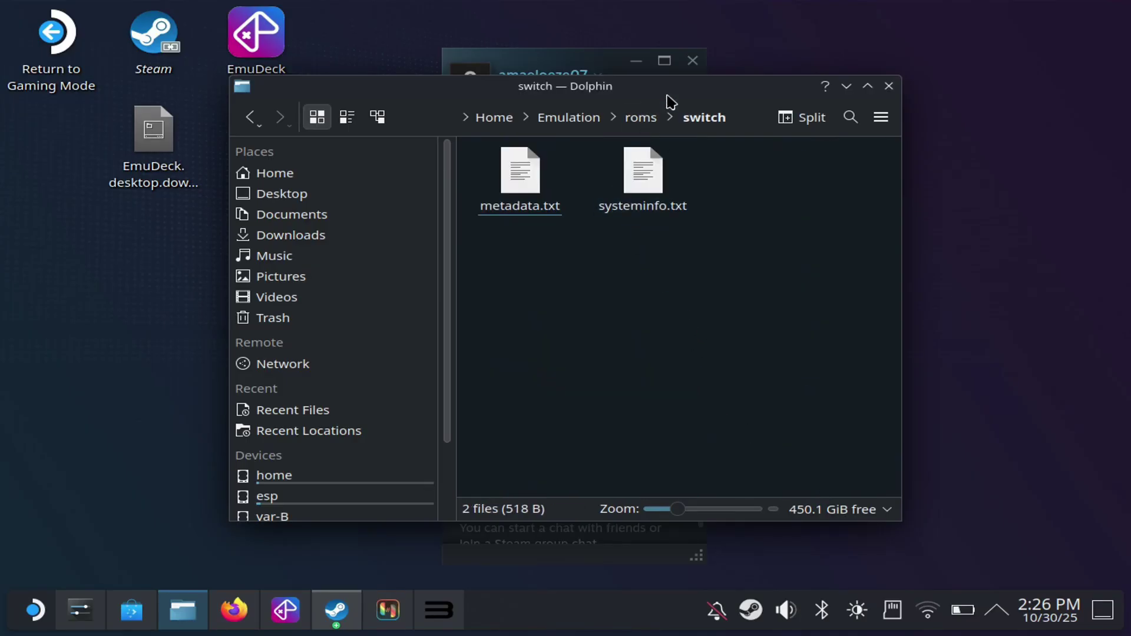
left_click_drag(670, 102, 911, 139)
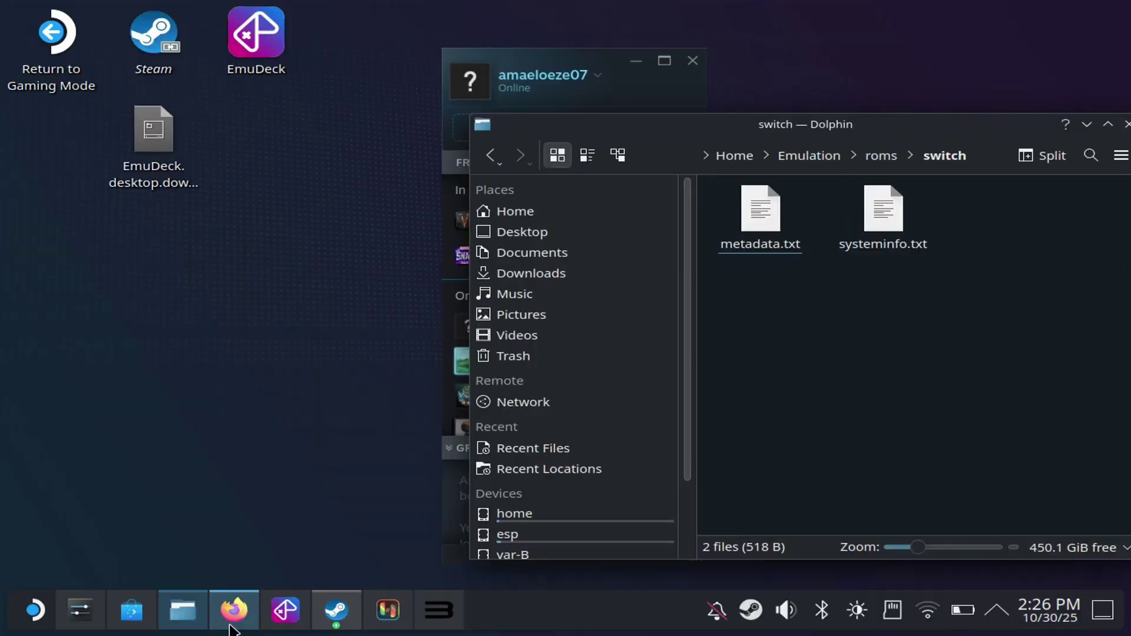
Switch to Ryujinx and set its input settings to the Handheld player with Steam Virtual Gamepad (0) as input device, saving the changes.
left_click(388, 610)
left_click(114, 37)
mouse_move(58, 36)
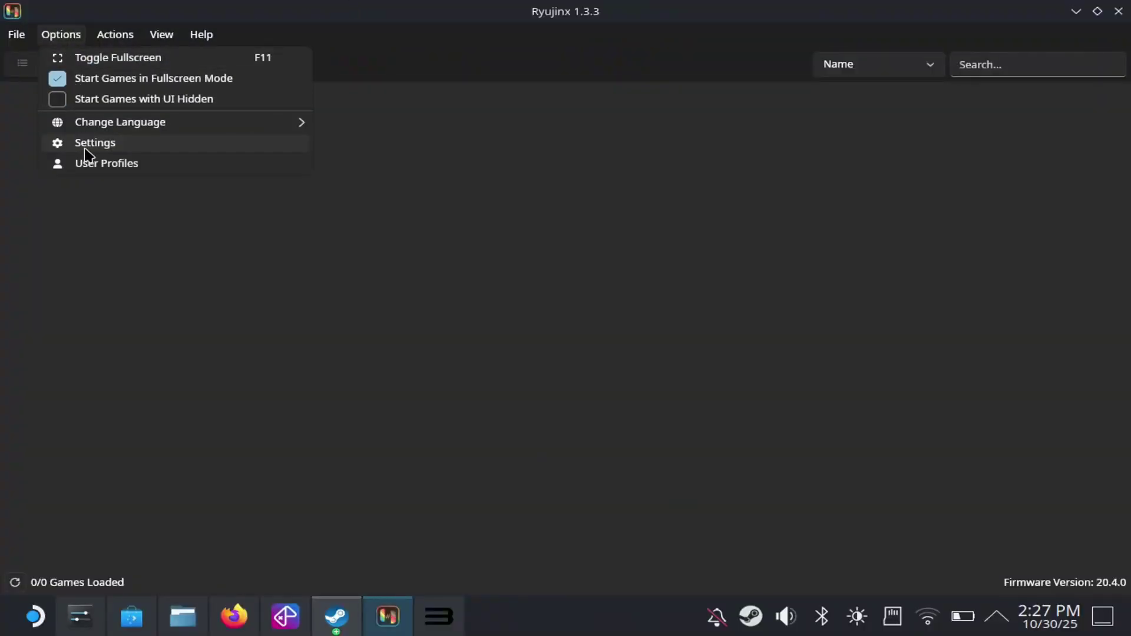
left_click(102, 149)
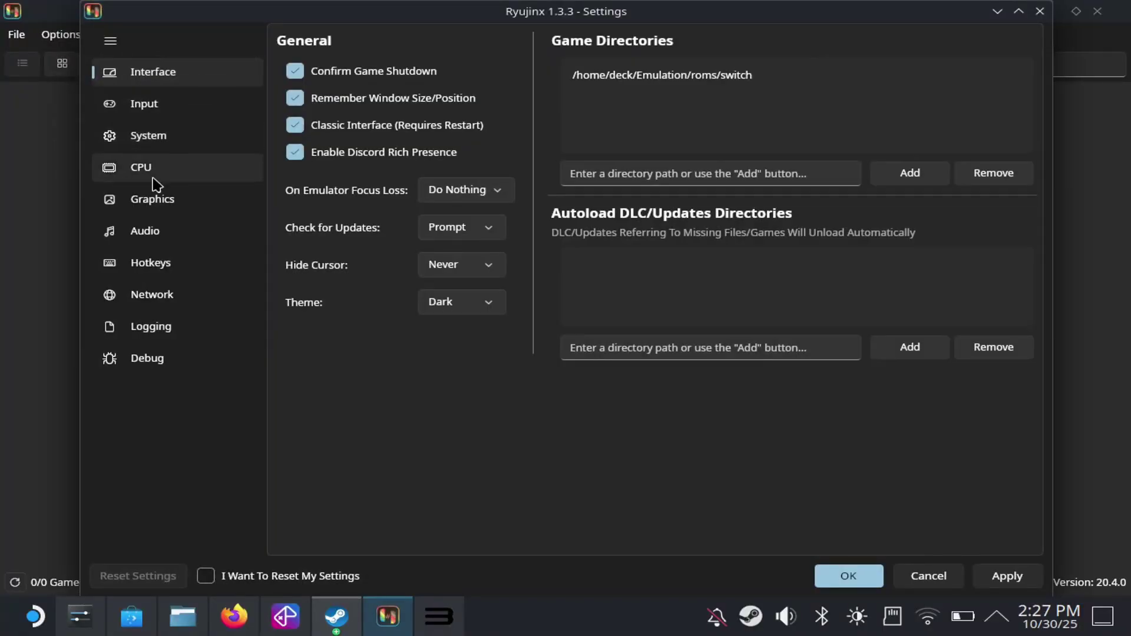
left_click(175, 107)
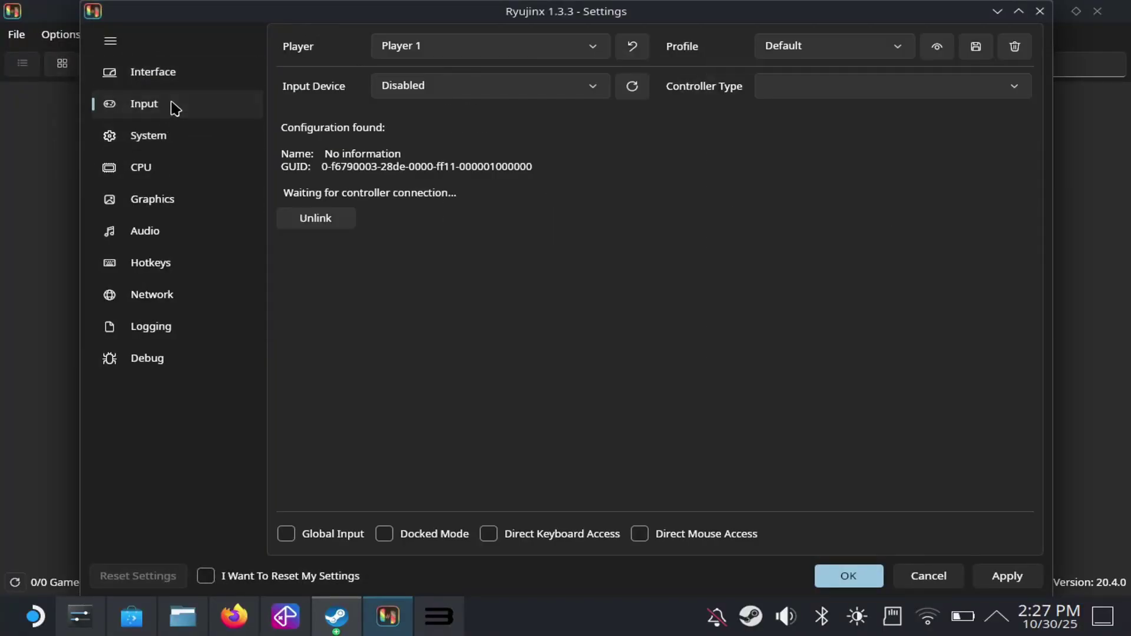
left_click(438, 51)
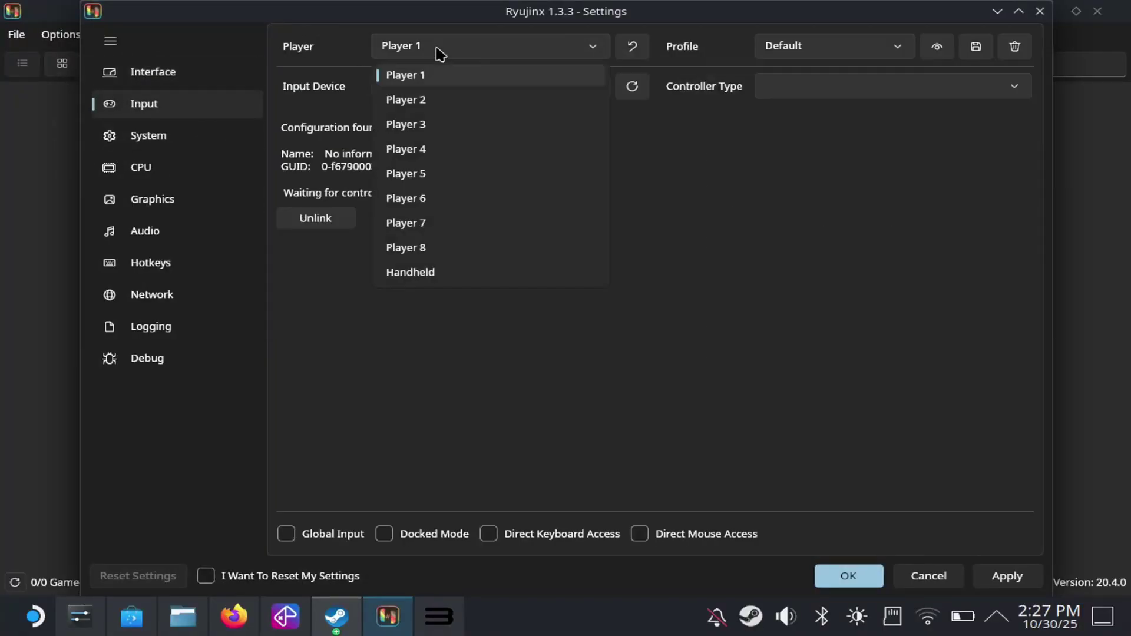
left_click(412, 271)
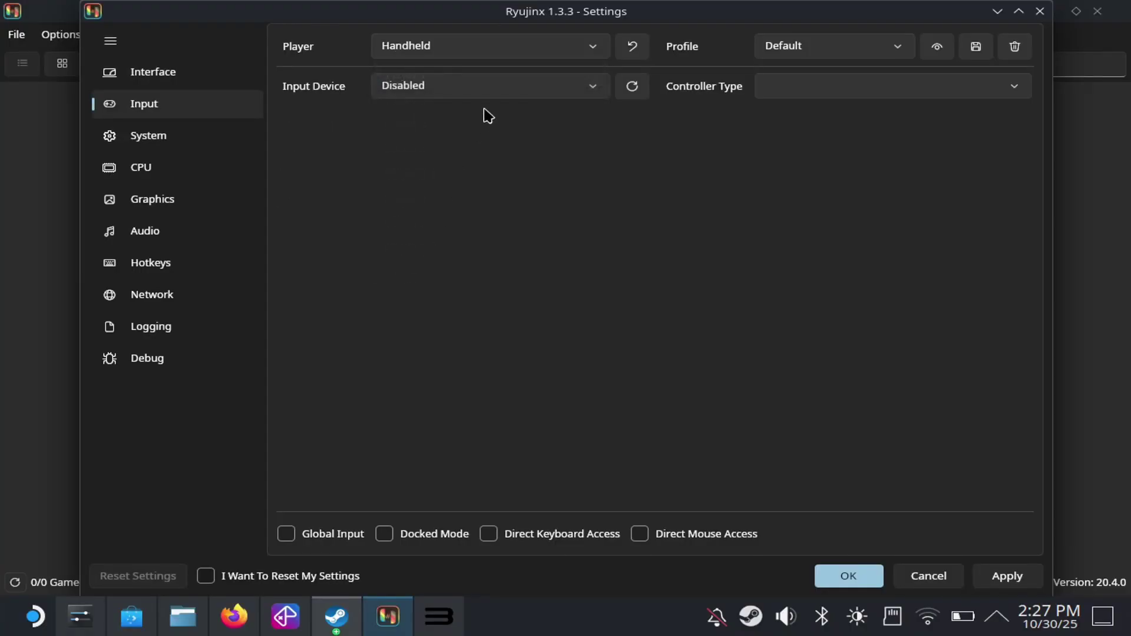
left_click(492, 90)
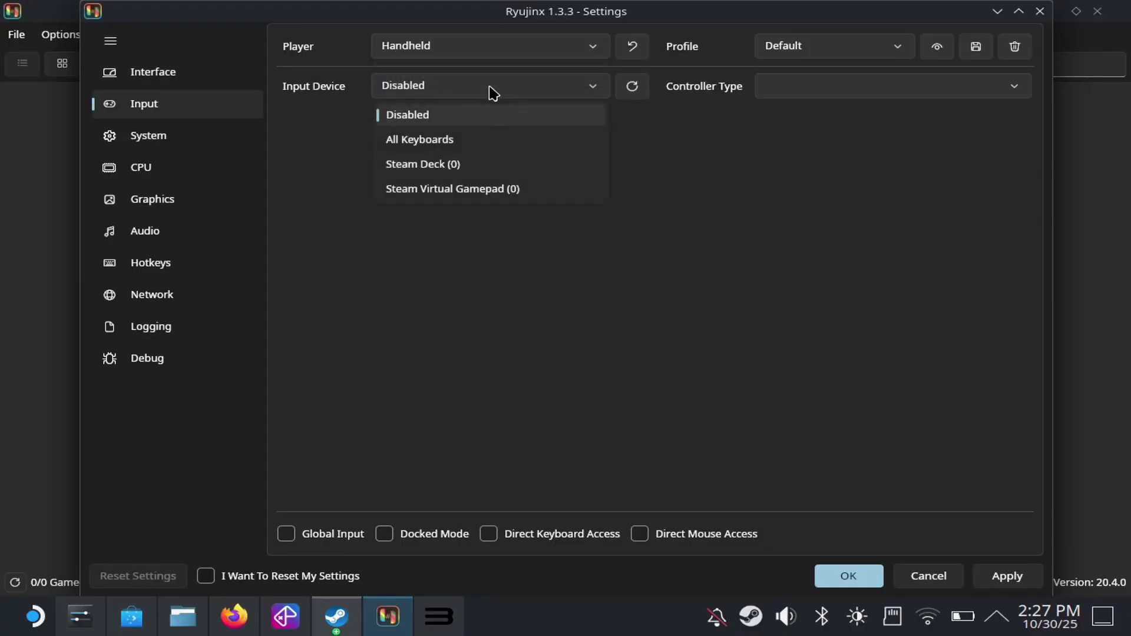
left_click(484, 190)
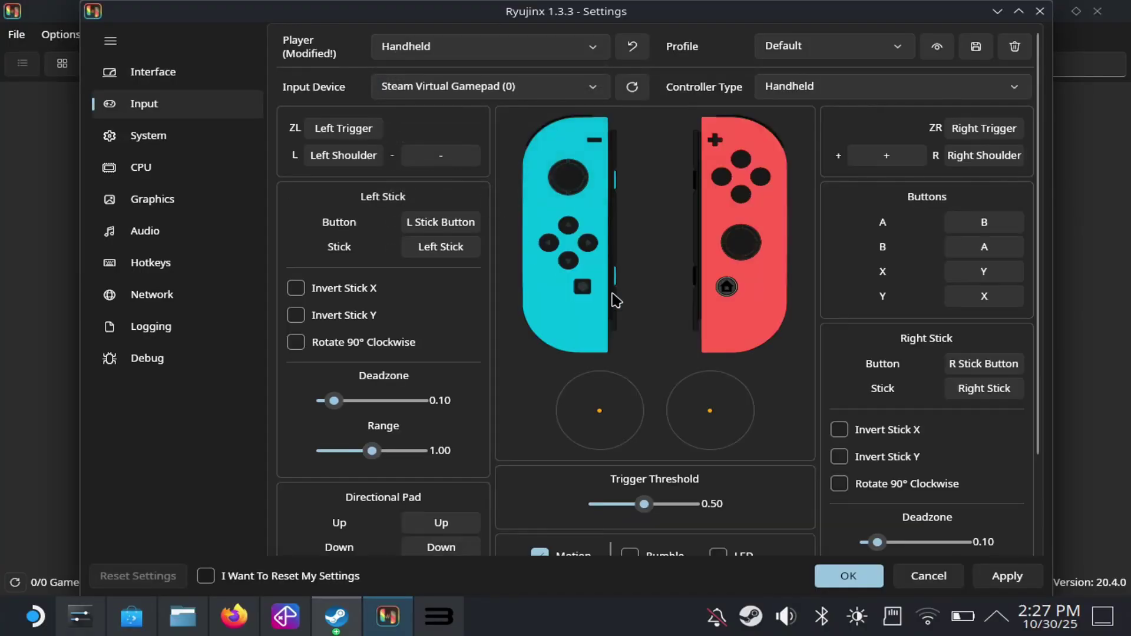
left_click(1013, 578)
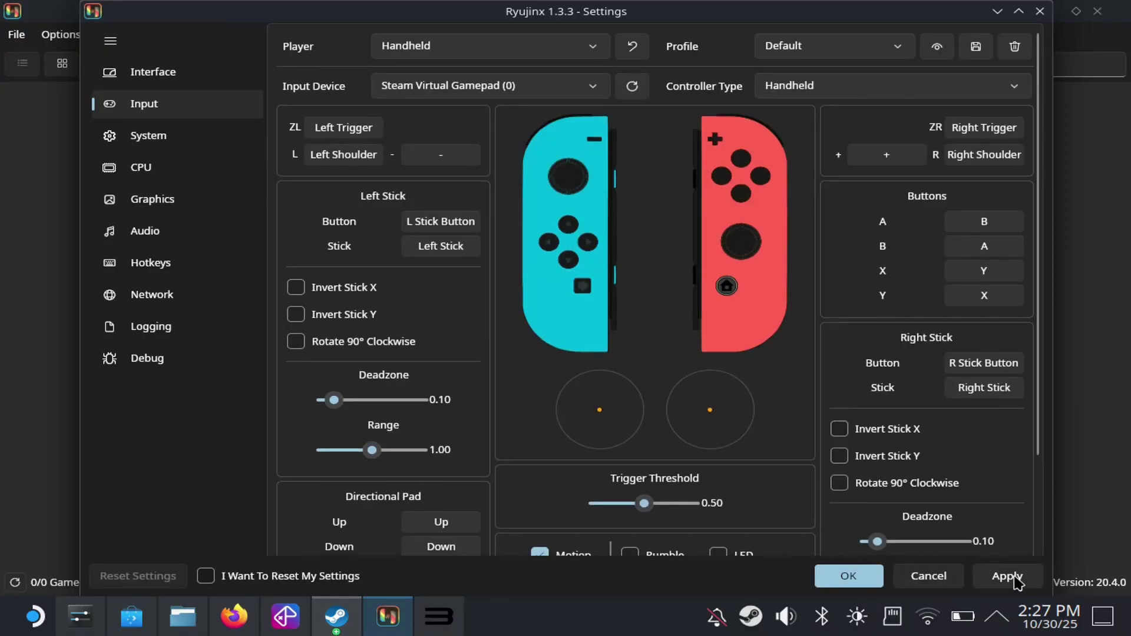
left_click(855, 578)
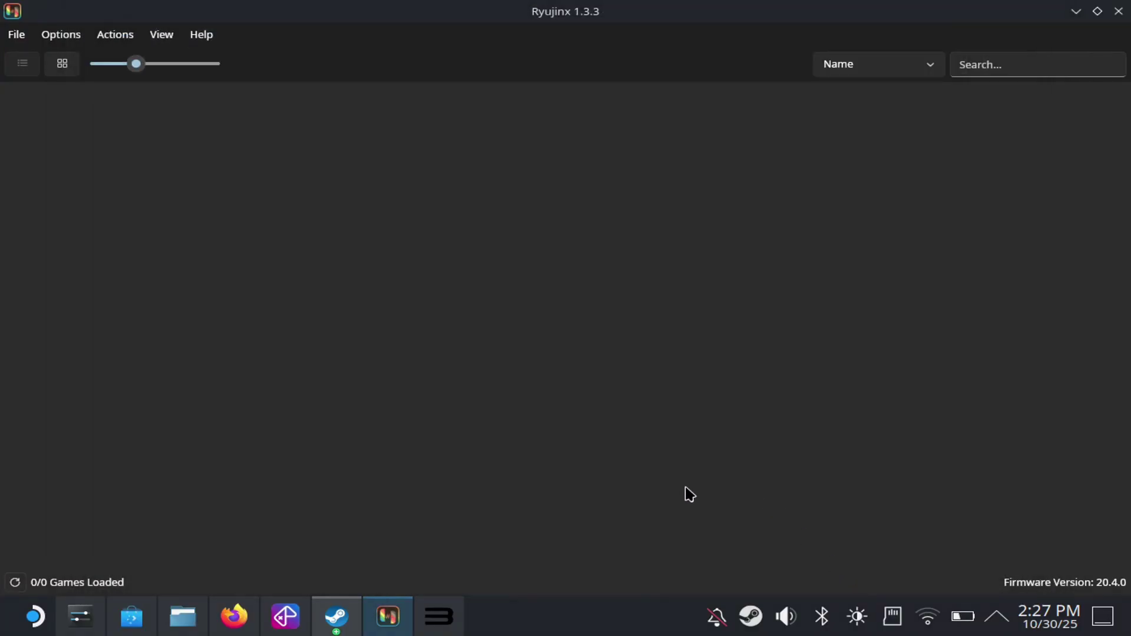
Switch to RPCS3 and set Player 1's gamepad handler to DualShock 4, saving the gamepad settings.
left_click(448, 617)
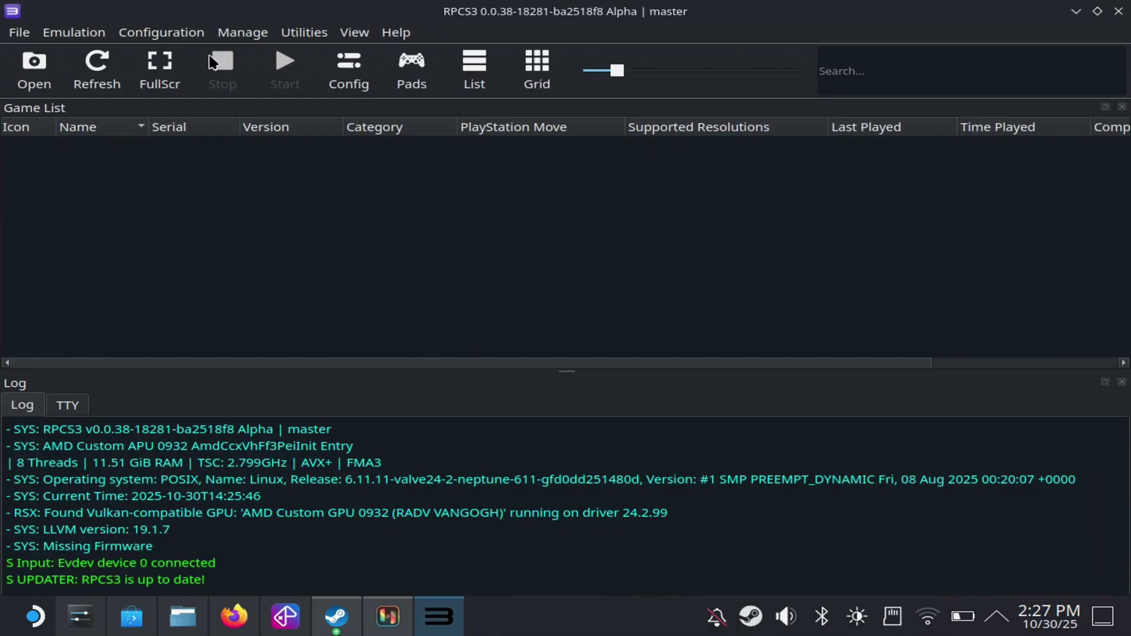
left_click(140, 33)
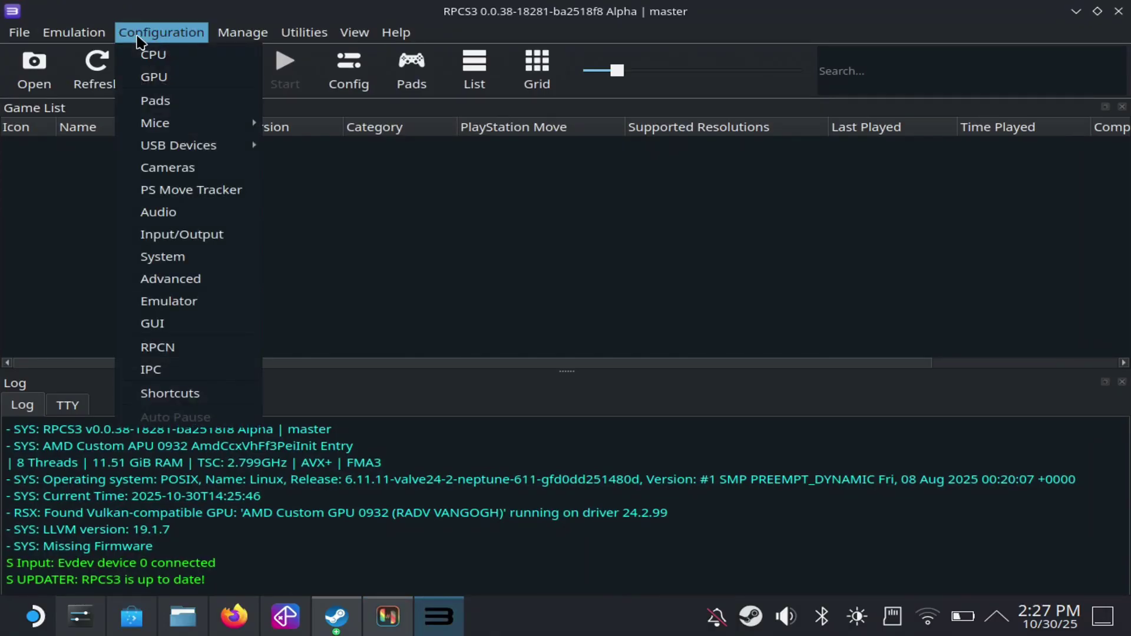
left_click(180, 104)
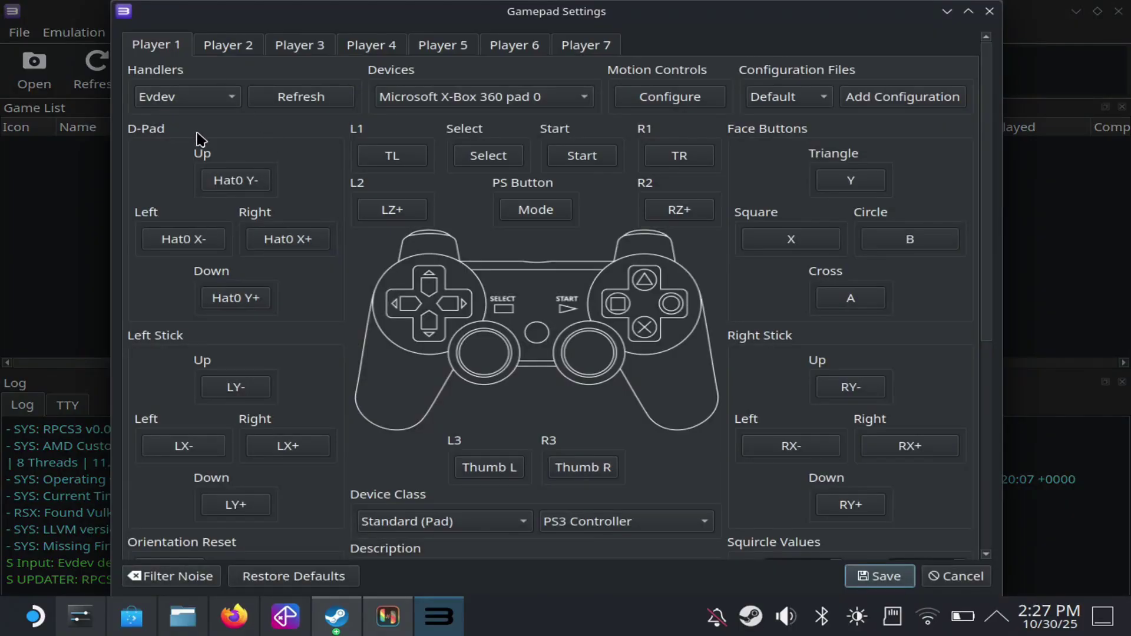
left_click(227, 106)
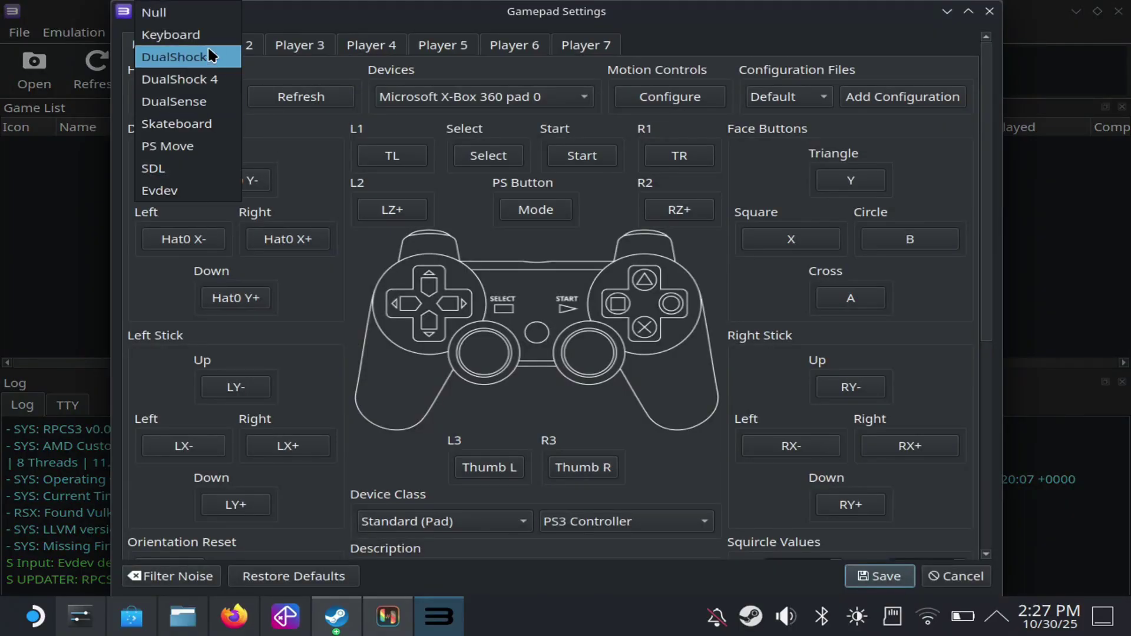
left_click(209, 80)
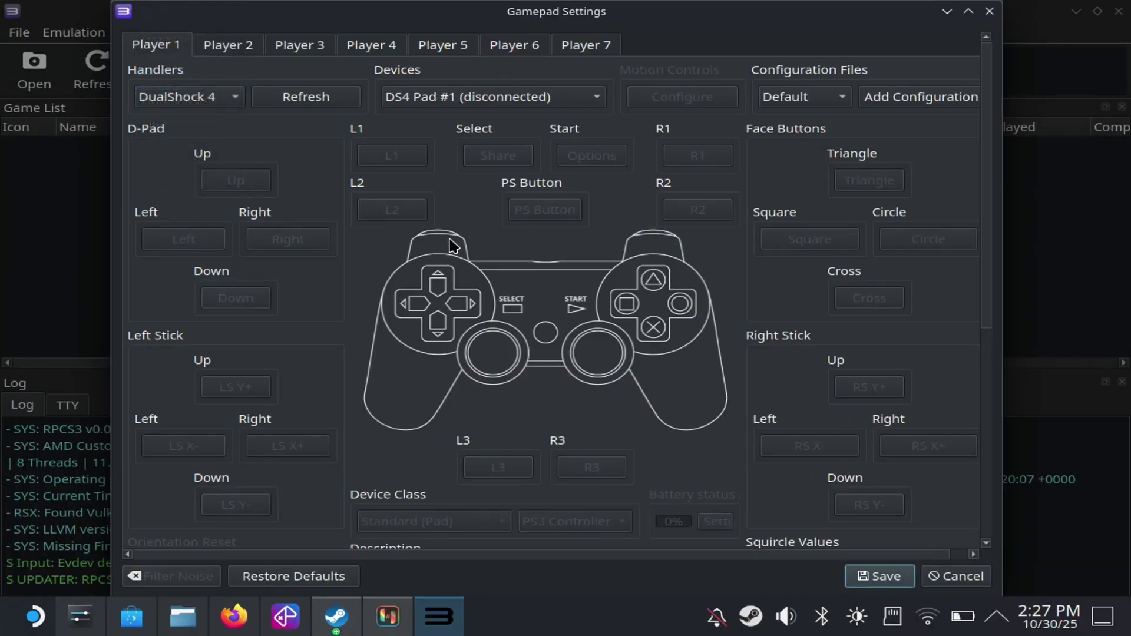
left_click(878, 583)
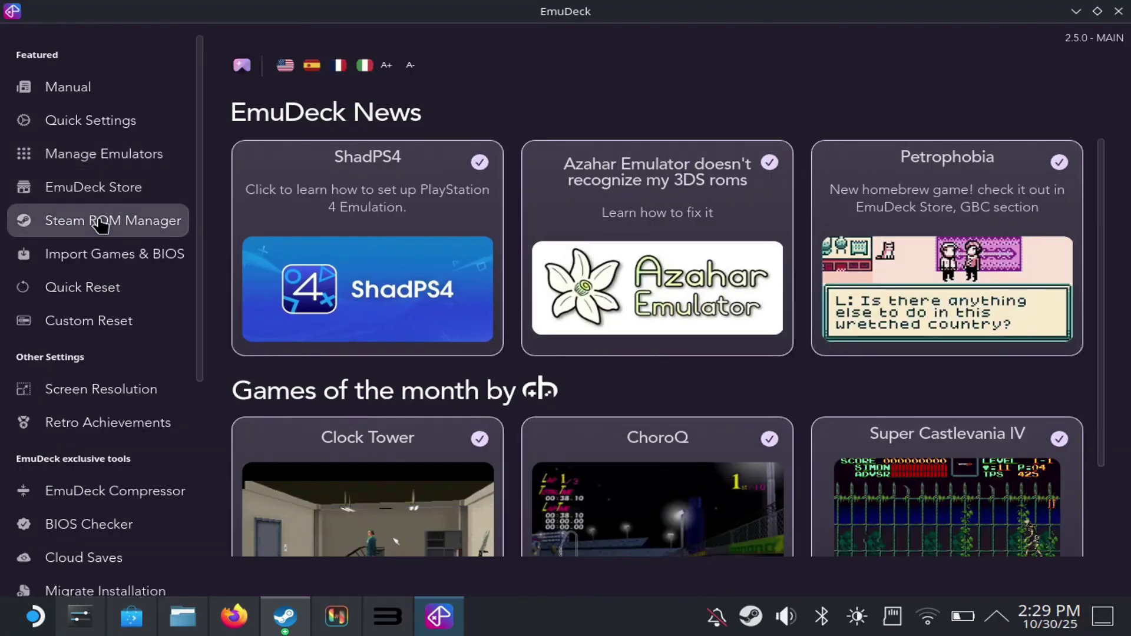
Launch Steam ROM Manager from EmuDeck, check the enabled parsers, parse the games and save Pokémon Legends ZA to Steam.
left_click(100, 224)
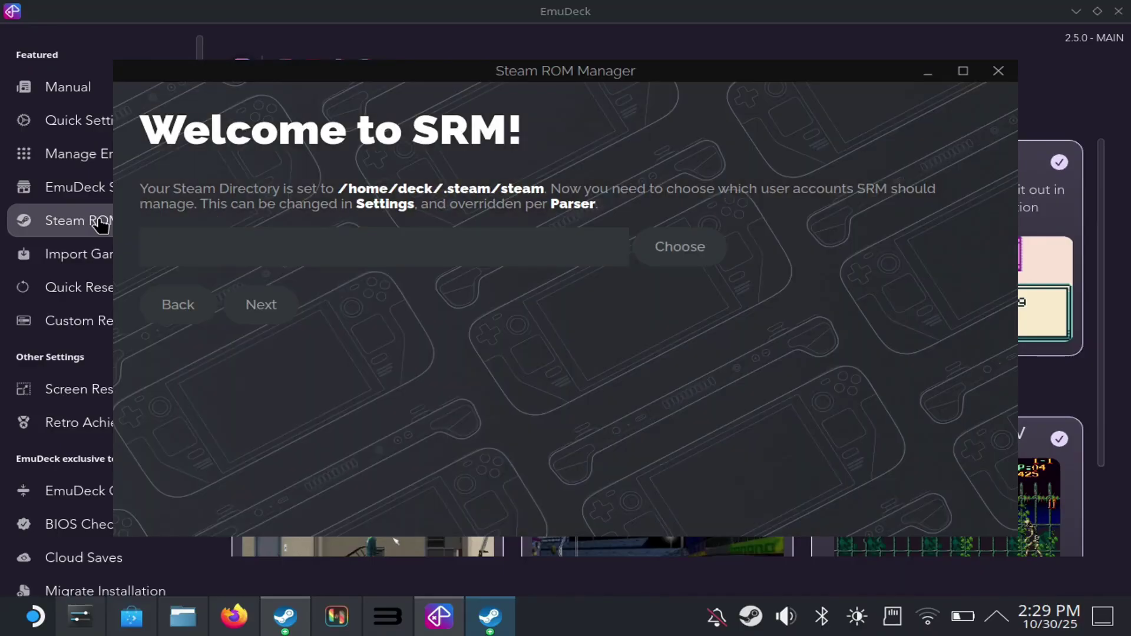
left_click(262, 321)
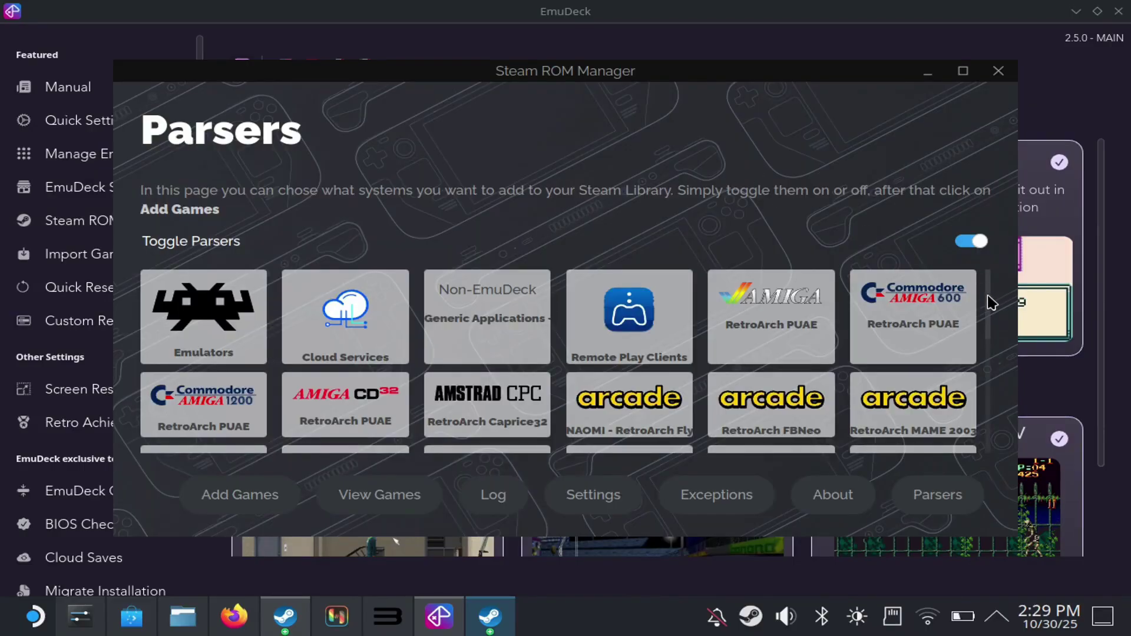
left_click_drag(990, 306, 1033, 519)
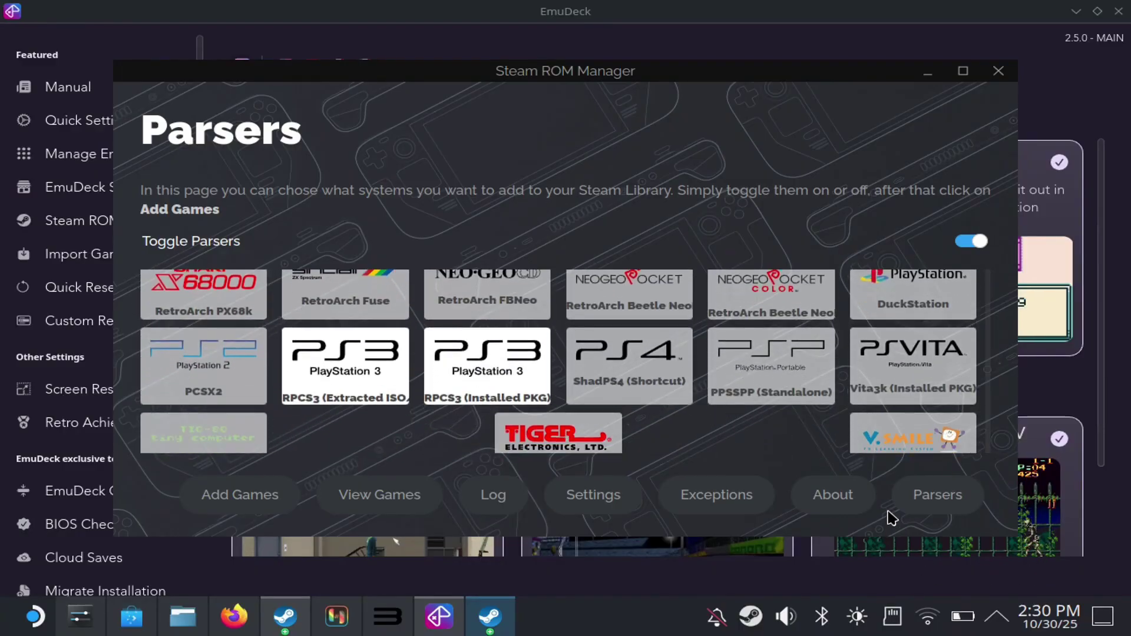
left_click(250, 508)
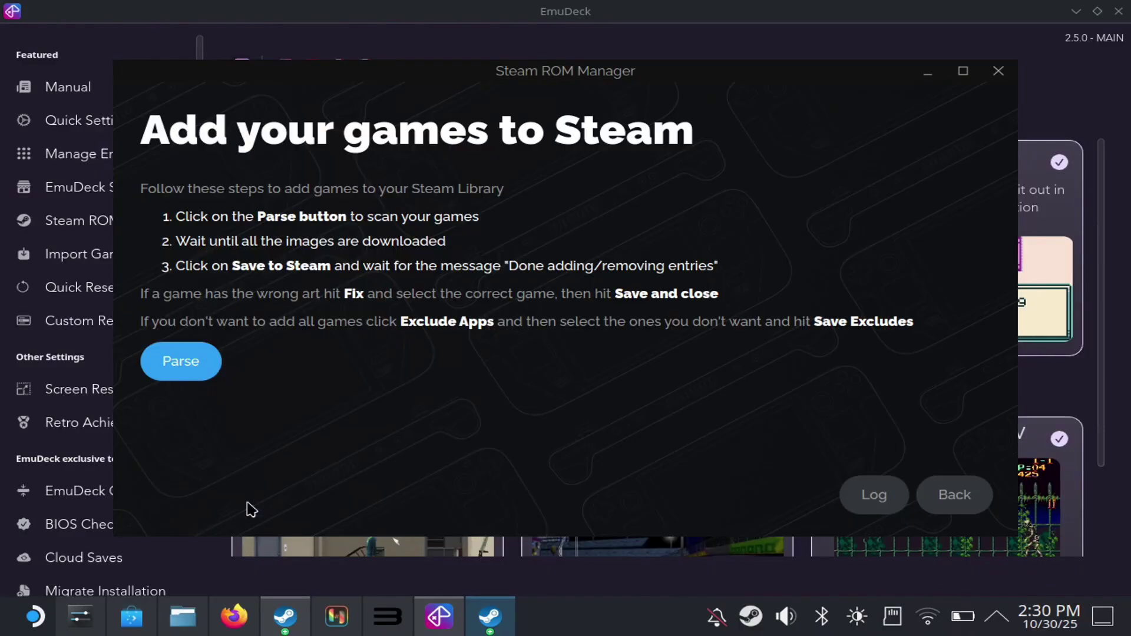
left_click(178, 379)
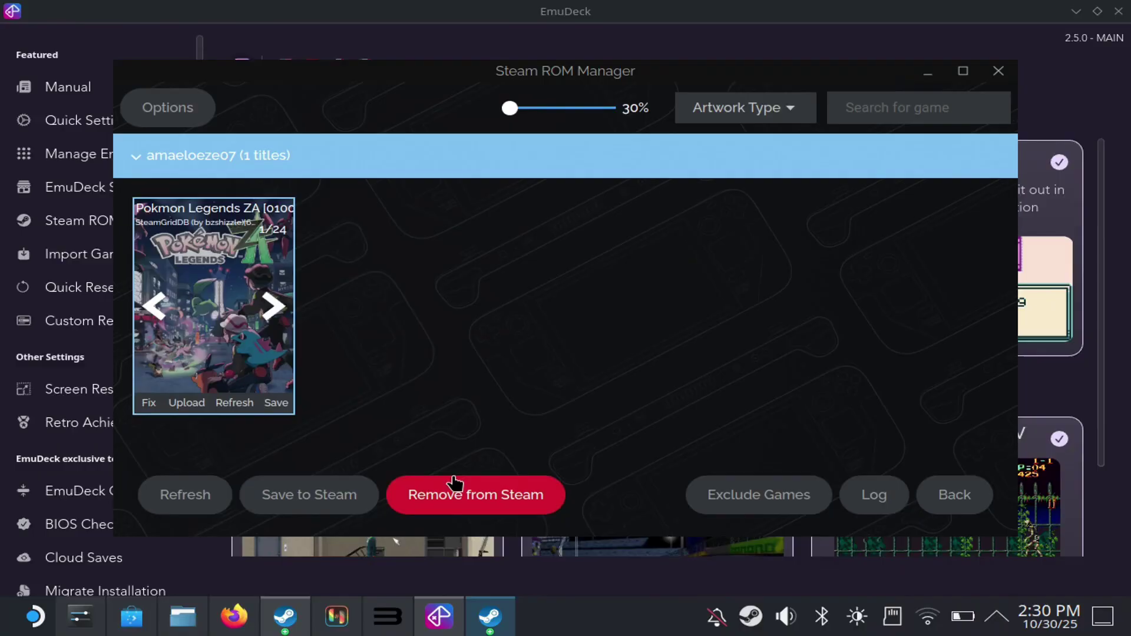
left_click(337, 499)
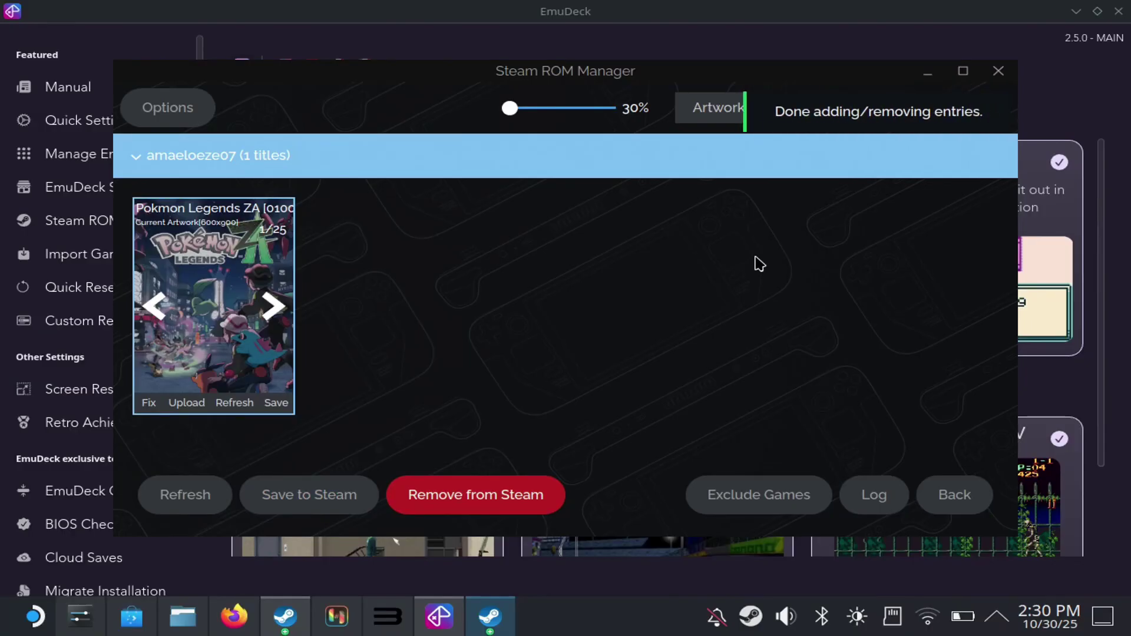
Dismiss the Steam ROM Manager windows, close EmuDeck and return the Steam Deck to Gaming Mode.
left_click(1009, 76)
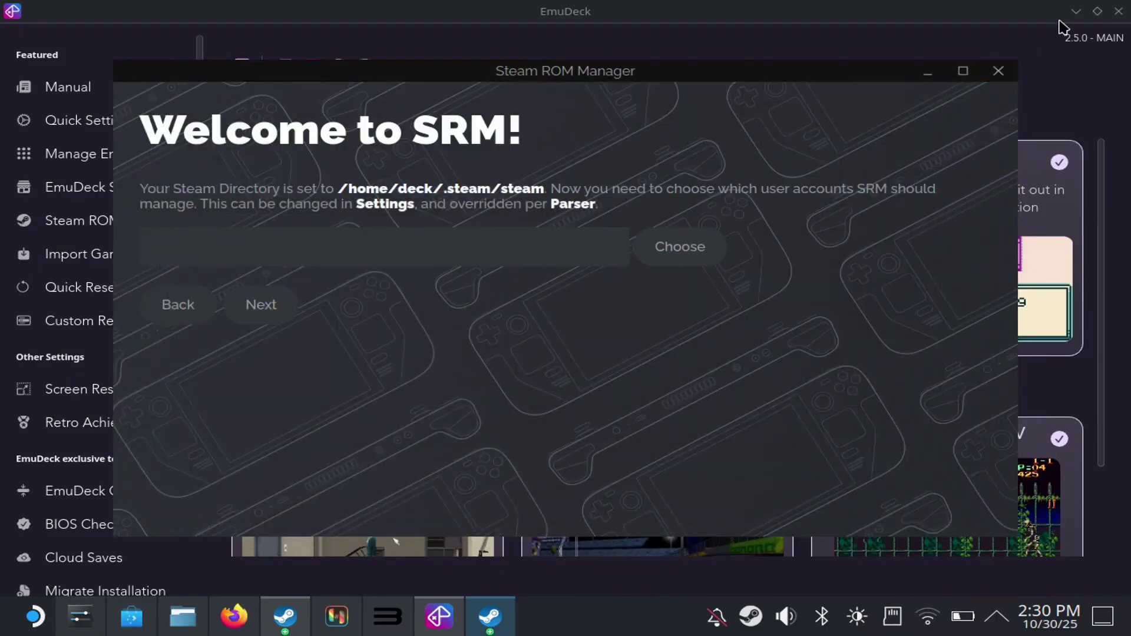
left_click(939, 79)
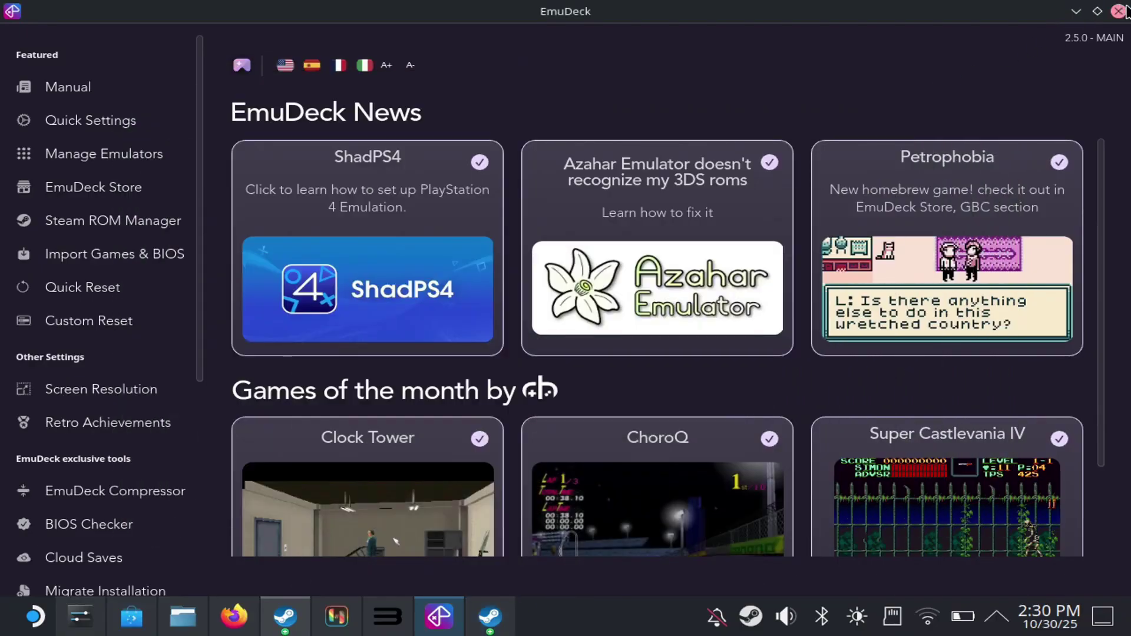
left_click(1125, 11)
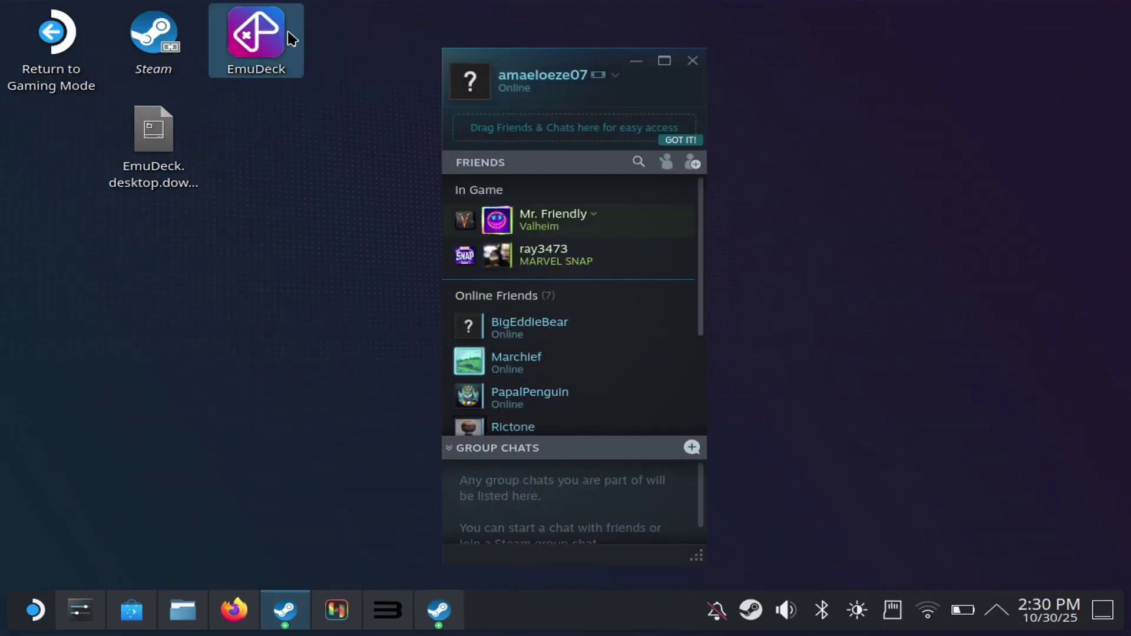
double_click(51, 44)
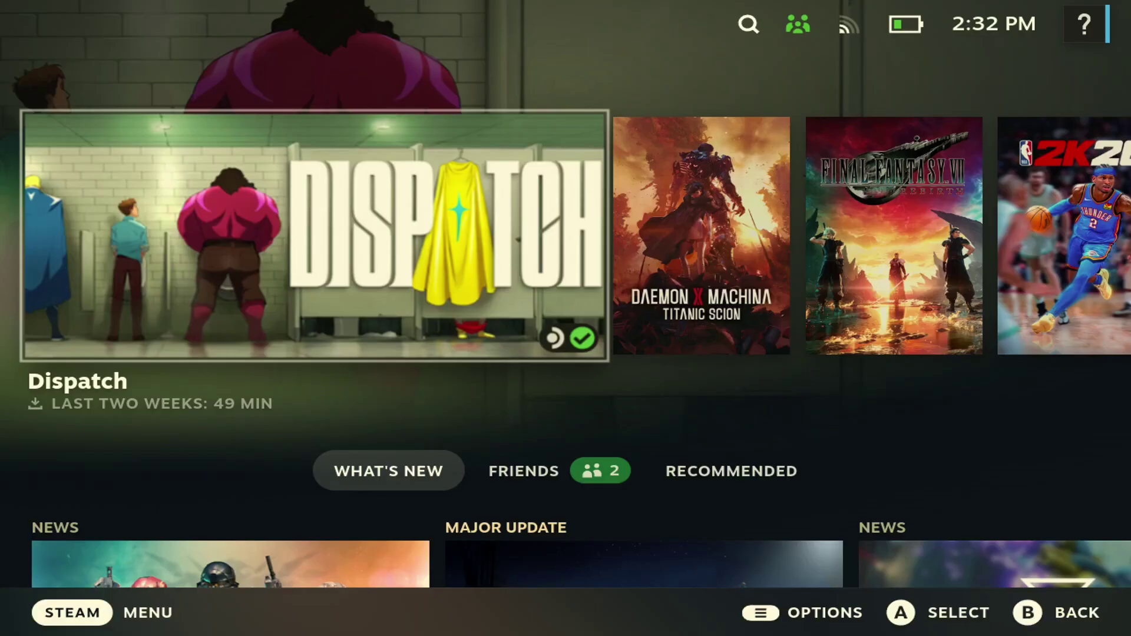
Open the Steam library and go to its Non-Steam collection of games.
key("ctrl+1")
key("Down")
key("Down")
key("Return")
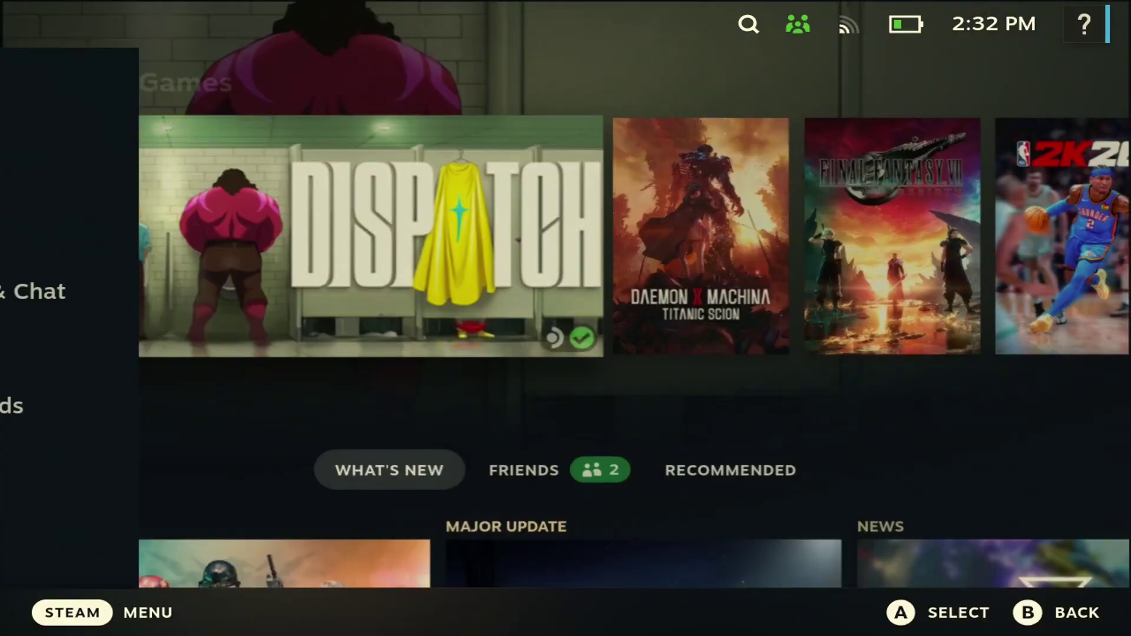
key("Page_Down")
key("Page_Down")
key("Page_Down")
key("Page_Down")
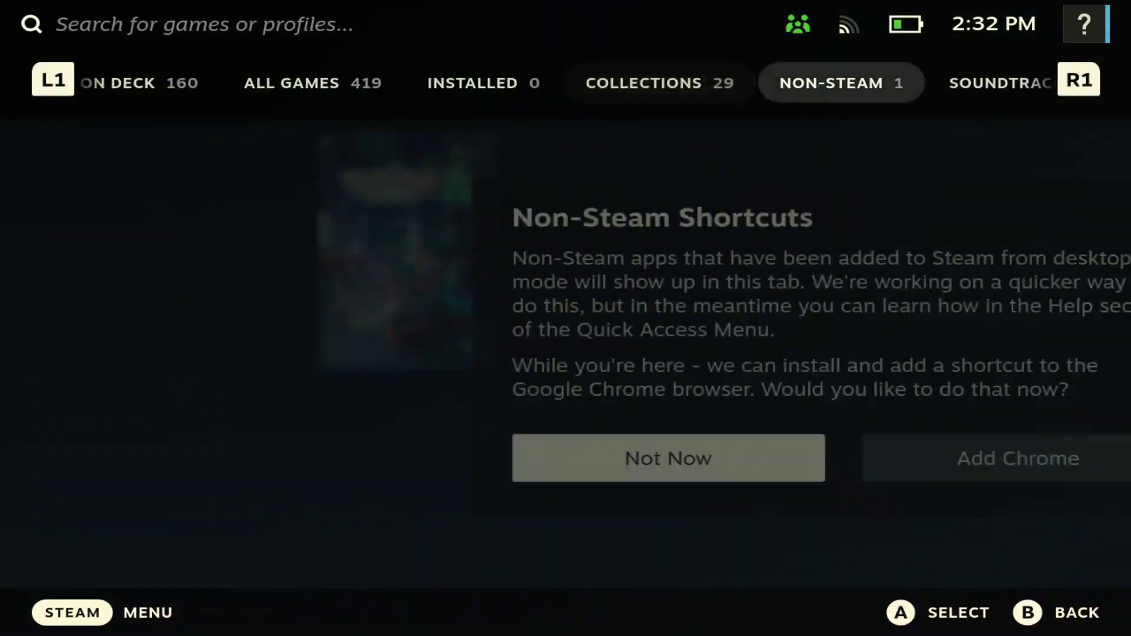
Decline adding the Chrome shortcut and launch Pokémon Legends Z-A from the Non-Steam games.
key("Right")
key("Left")
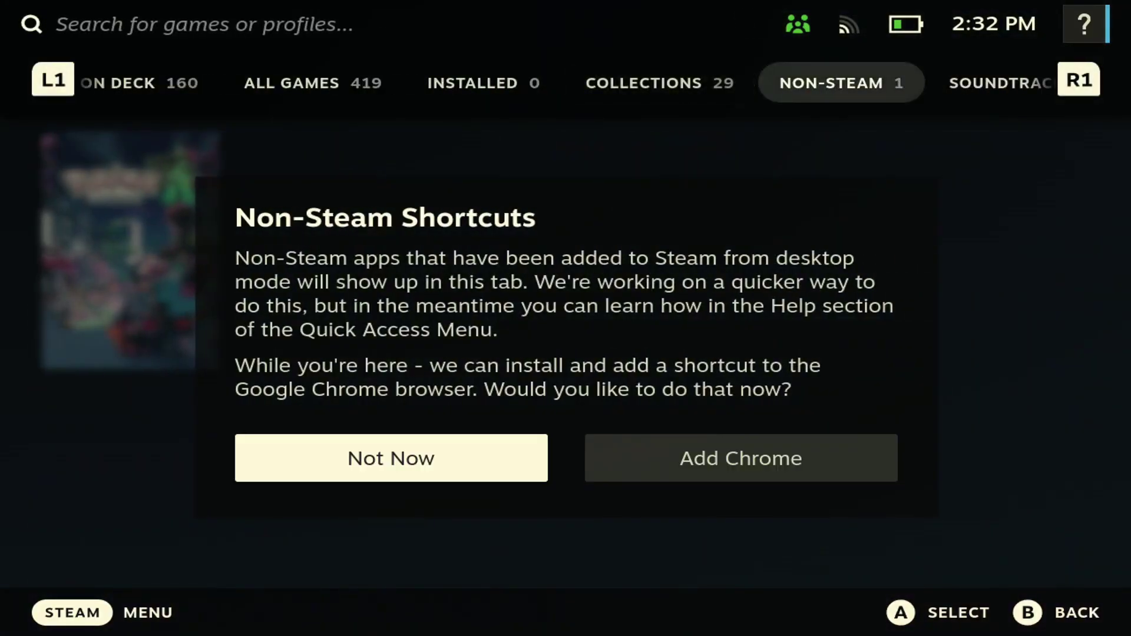
key("Return")
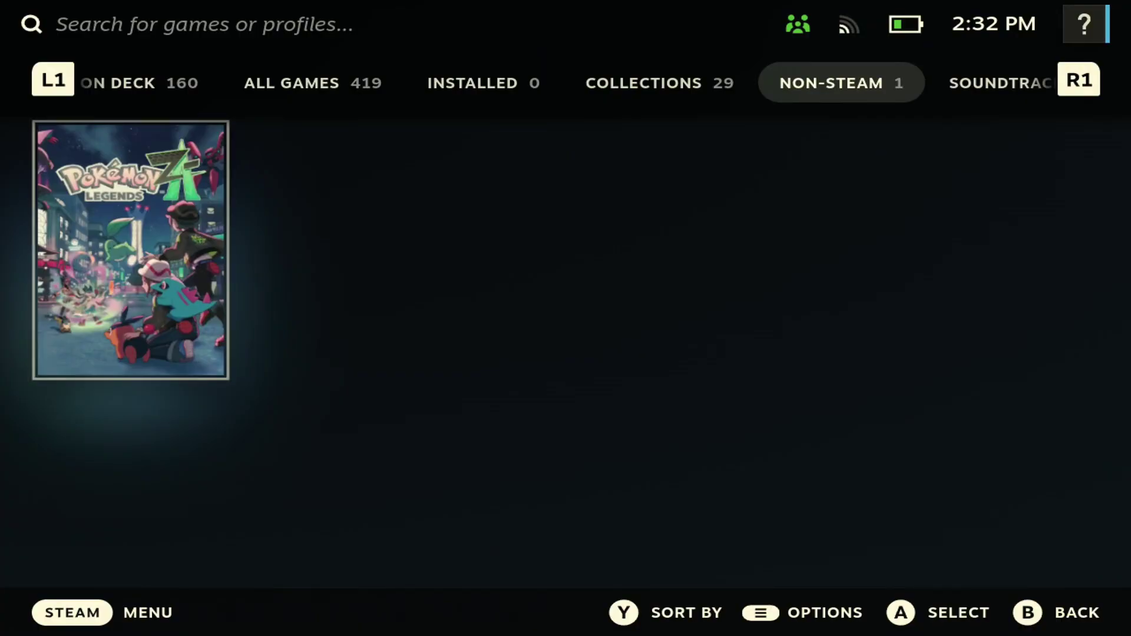
key("Return")
key("Return")
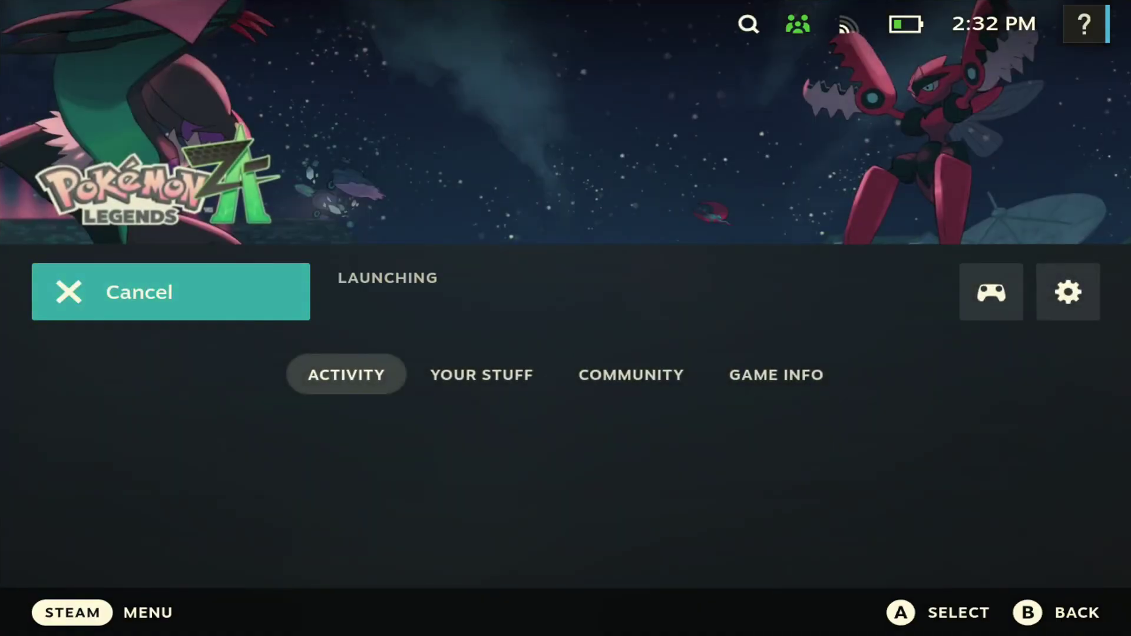